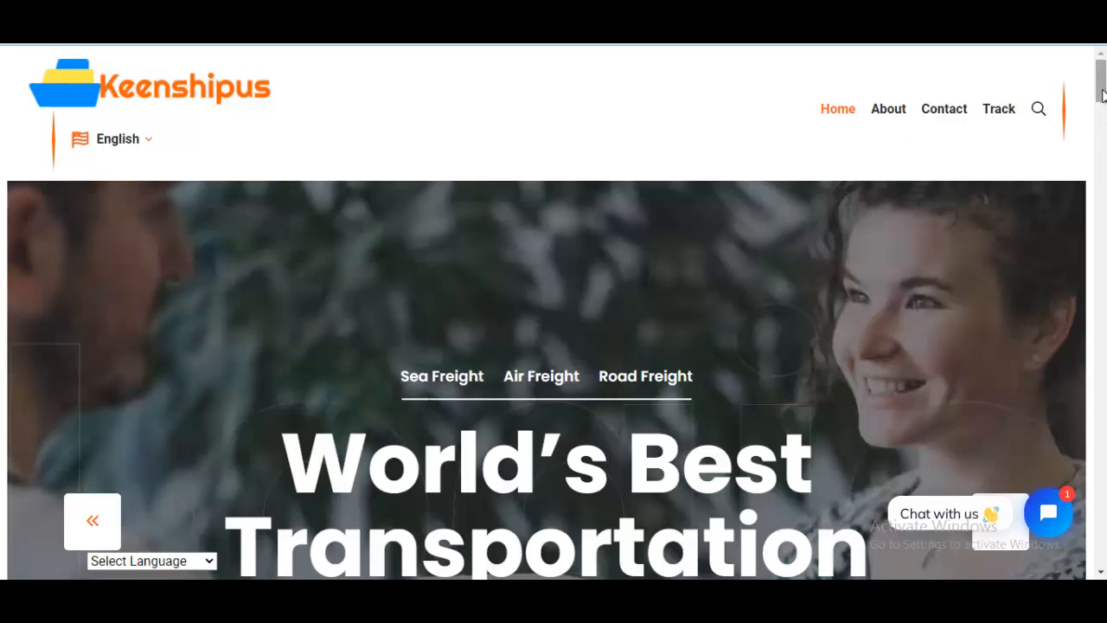
- Look over the Keenshipus home page down to its About Us section
{"action": "scroll", "coordinate": [1102, 94], "scroll_direction": "down", "scroll_amount": 8}
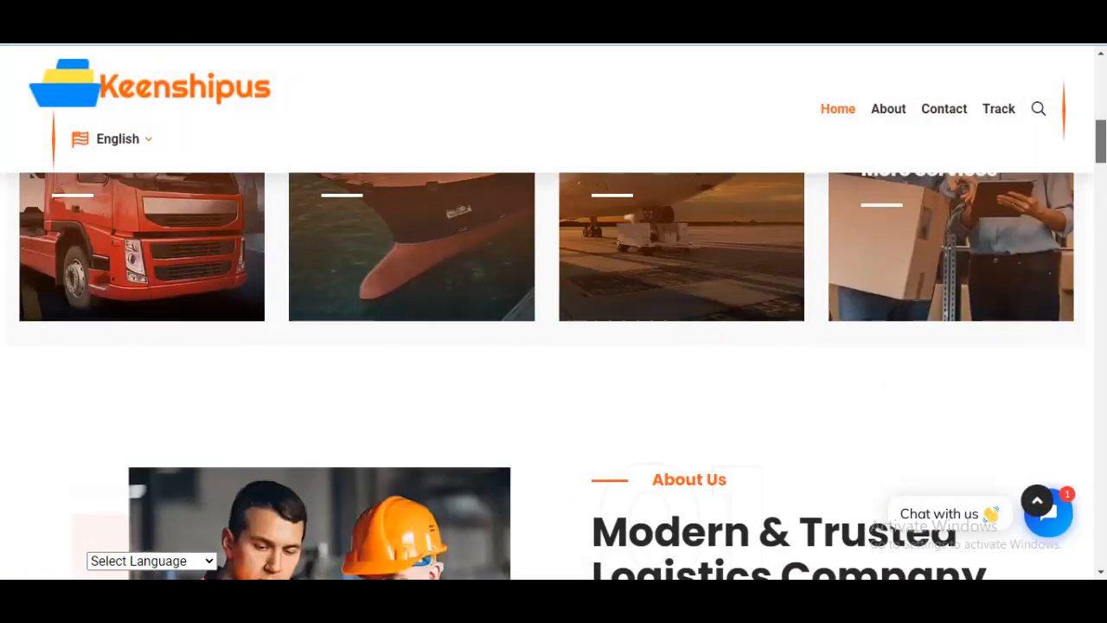
{"action": "scroll", "coordinate": [554, 376], "scroll_direction": "up", "scroll_amount": 5}
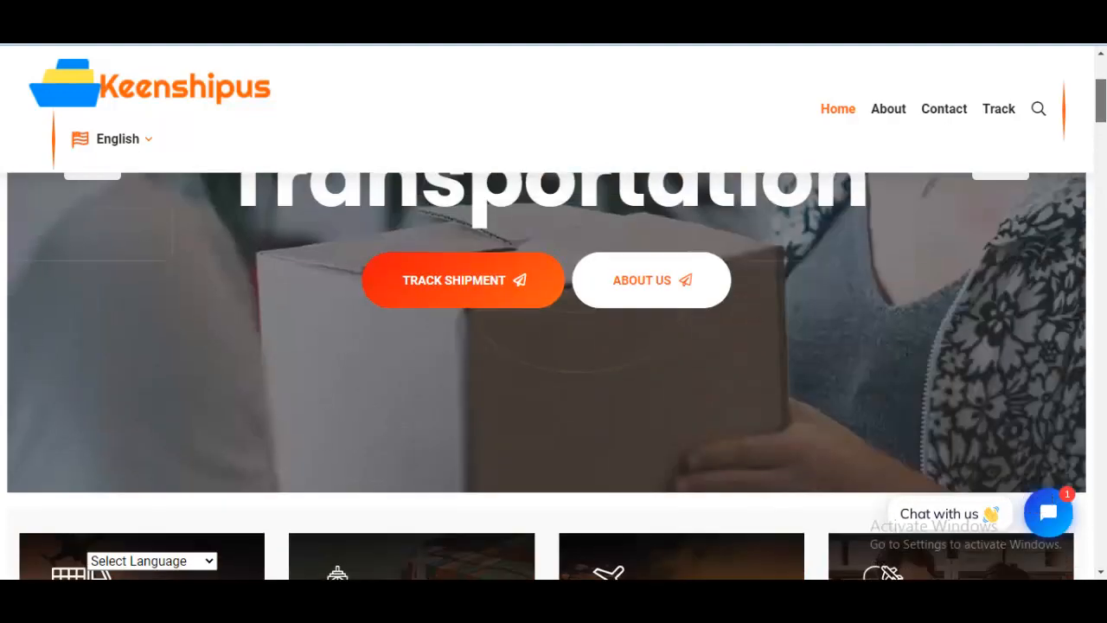
{"action": "left_click_drag", "start_coordinate": [1102, 110], "coordinate": [1100, 162]}
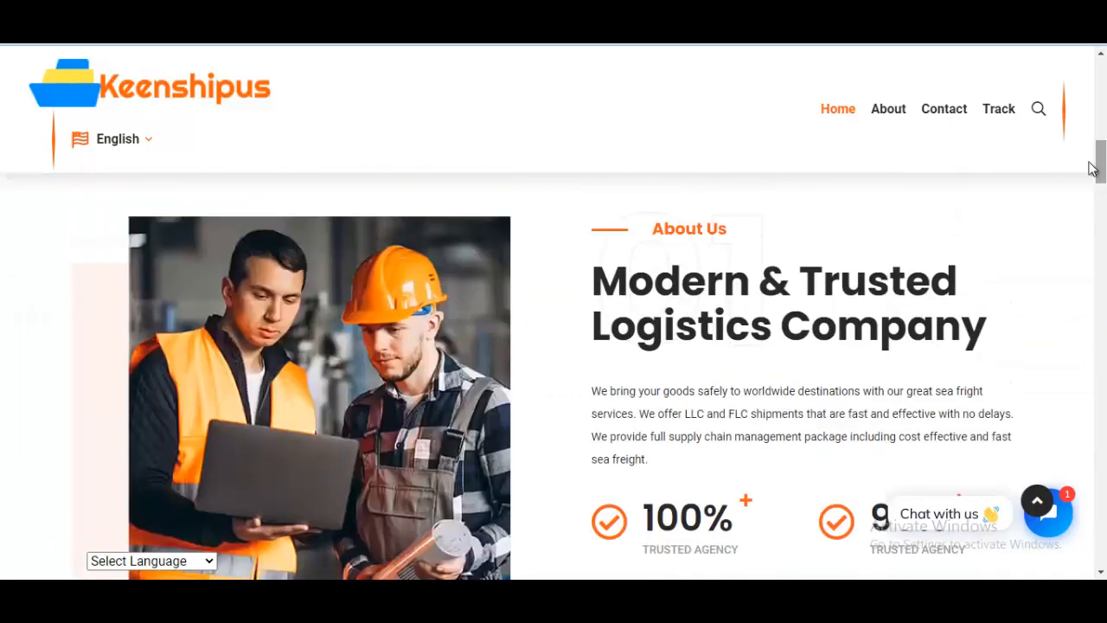
- Open the site's Track page and examine the consignment number form
{"action": "left_click", "coordinate": [999, 116]}
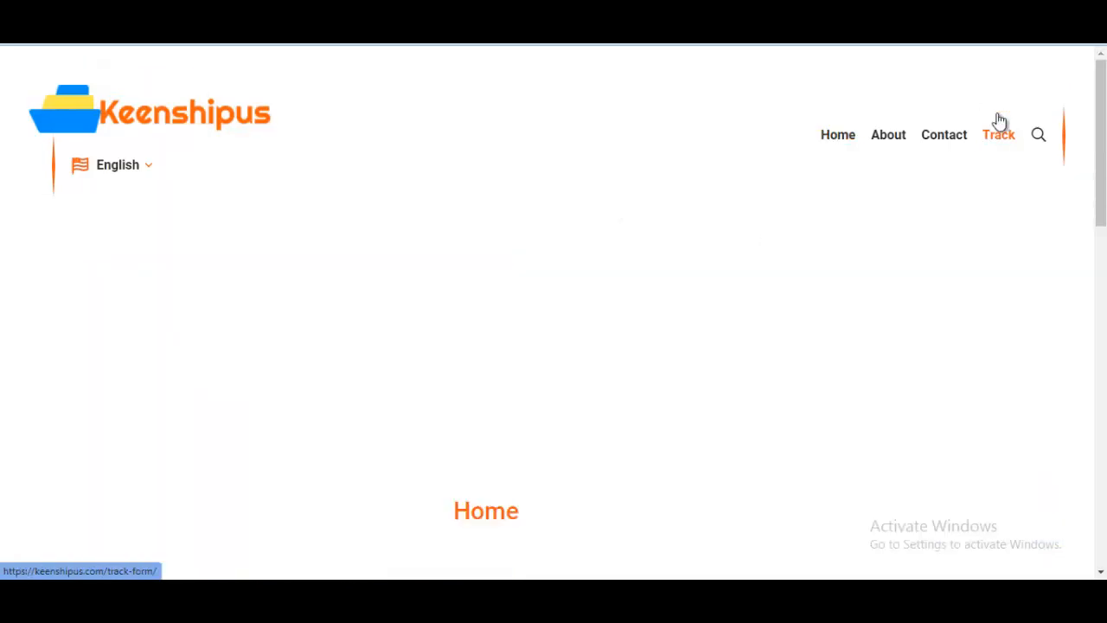
{"action": "scroll", "coordinate": [553, 346], "scroll_direction": "down", "scroll_amount": 6}
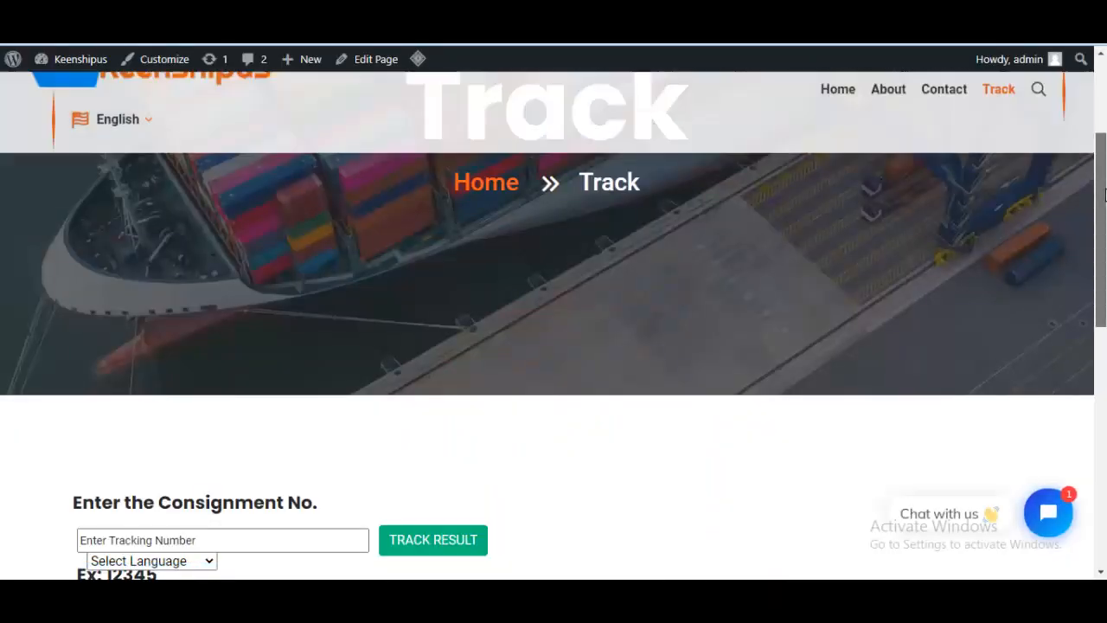
{"action": "left_click", "coordinate": [149, 344]}
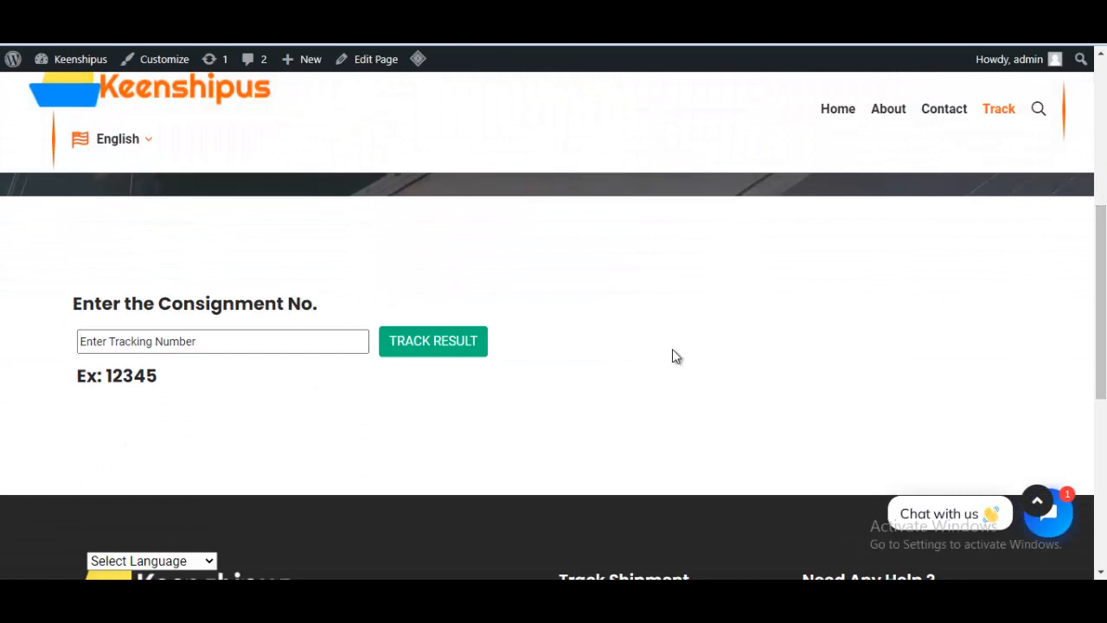
{"action": "left_click_drag", "start_coordinate": [1101, 288], "coordinate": [1104, 141]}
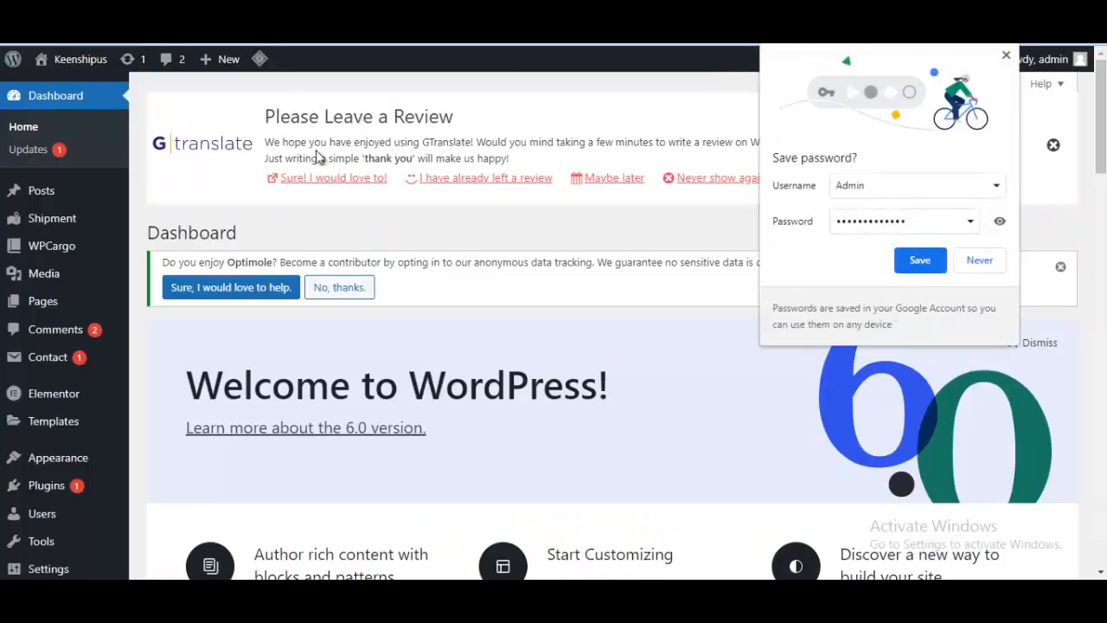
- Save the admin login credentials in the browser and start adding a new shipment
{"action": "left_click", "coordinate": [911, 263]}
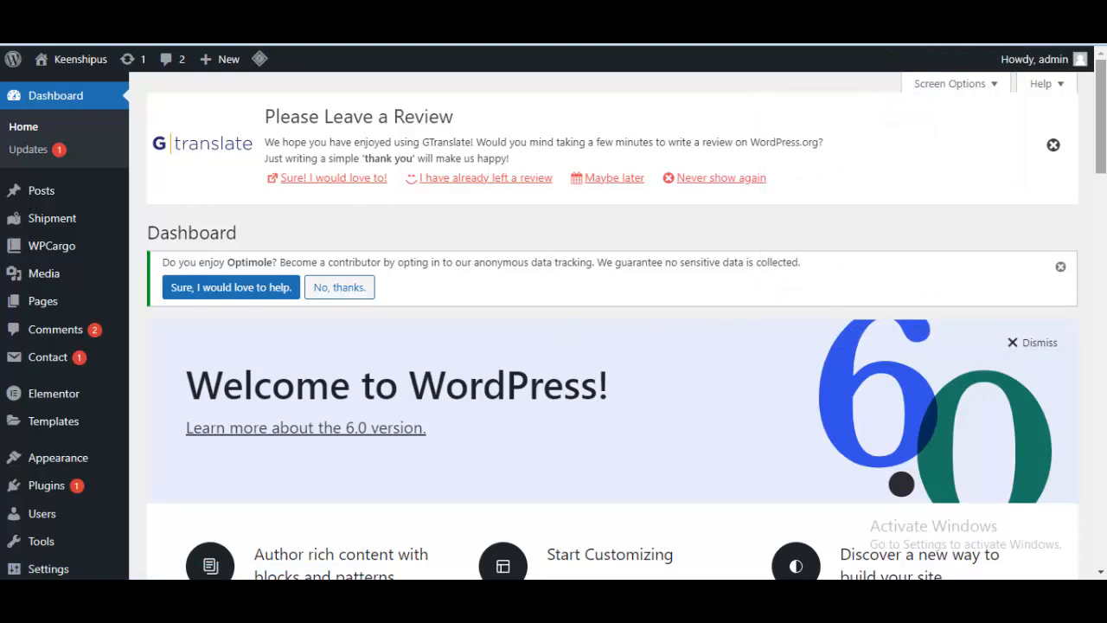
{"action": "mouse_move", "coordinate": [67, 237]}
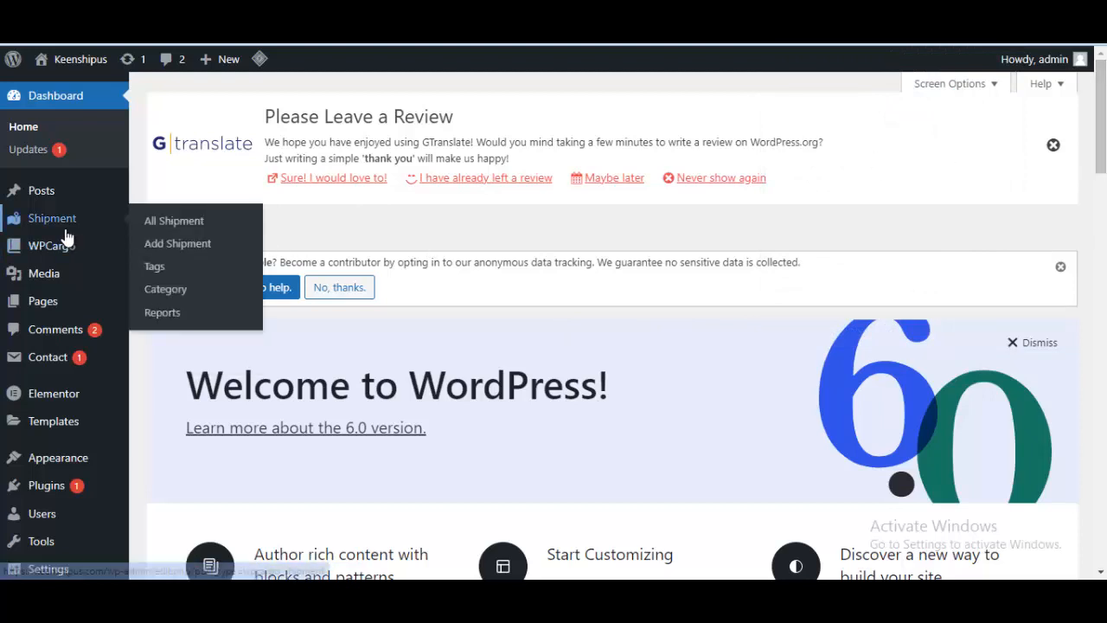
{"action": "left_click", "coordinate": [156, 246]}
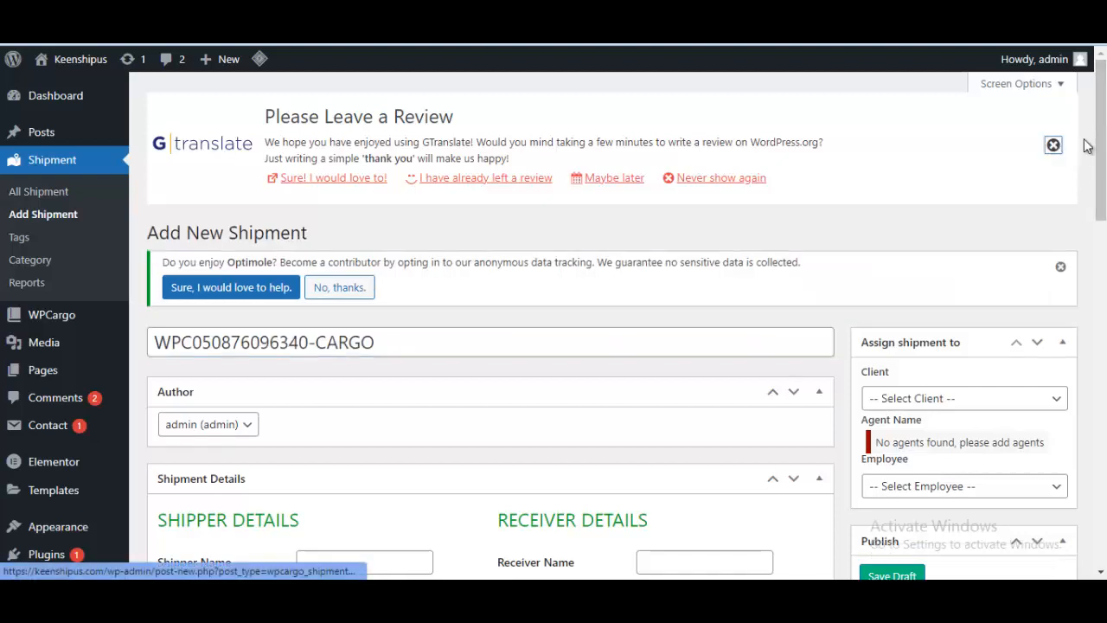
- Dismiss the GTranslate review notice and look through the fields of the new shipment form
{"action": "left_click", "coordinate": [1053, 145]}
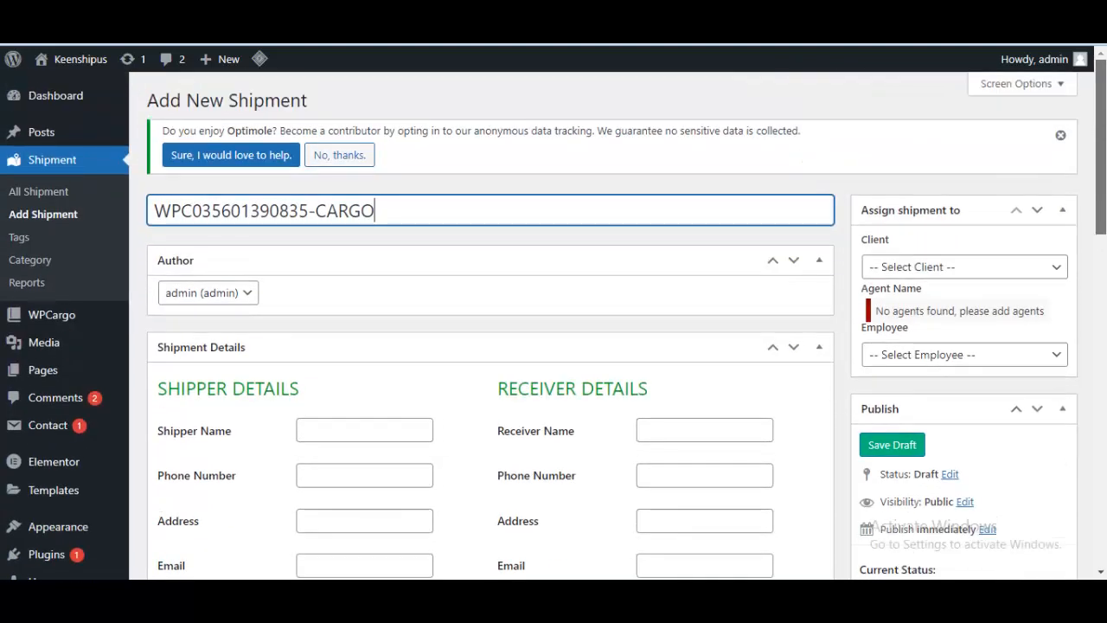
{"action": "scroll", "coordinate": [553, 325], "scroll_direction": "down", "scroll_amount": 1}
{"action": "scroll", "coordinate": [553, 325], "scroll_direction": "down", "scroll_amount": 5}
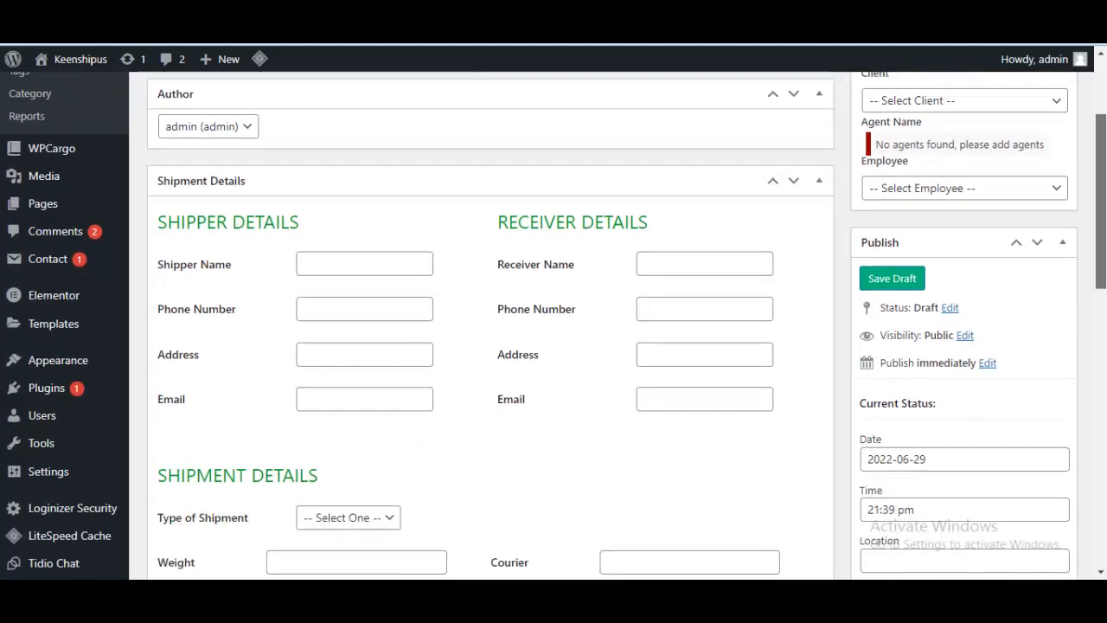
{"action": "scroll", "coordinate": [1105, 338], "scroll_direction": "down", "scroll_amount": 3}
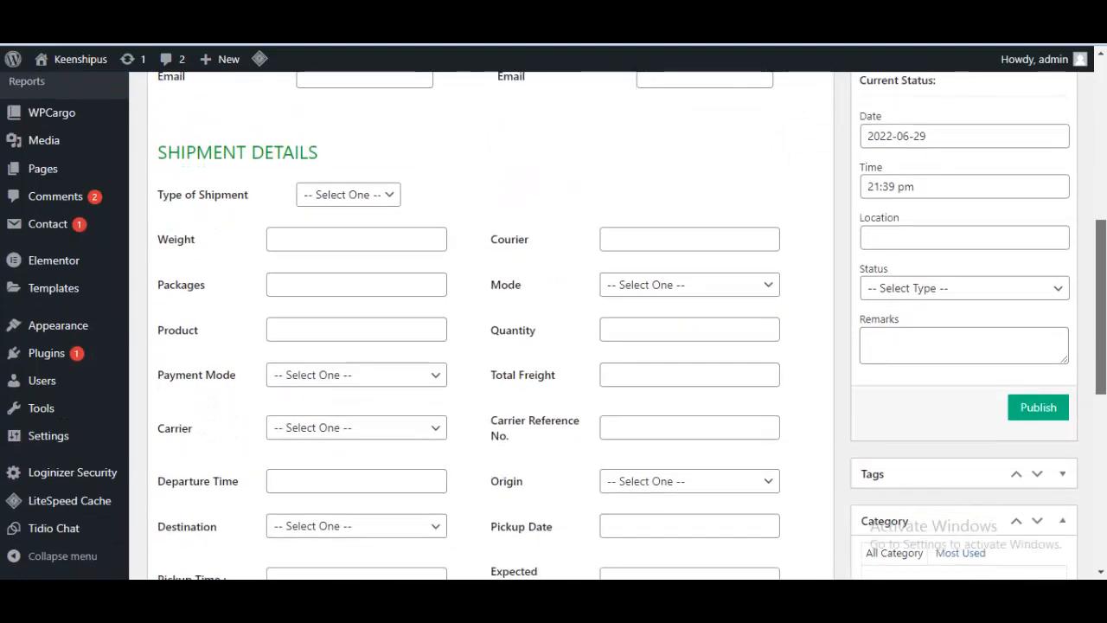
{"action": "left_click_drag", "start_coordinate": [1105, 337], "coordinate": [1102, 156]}
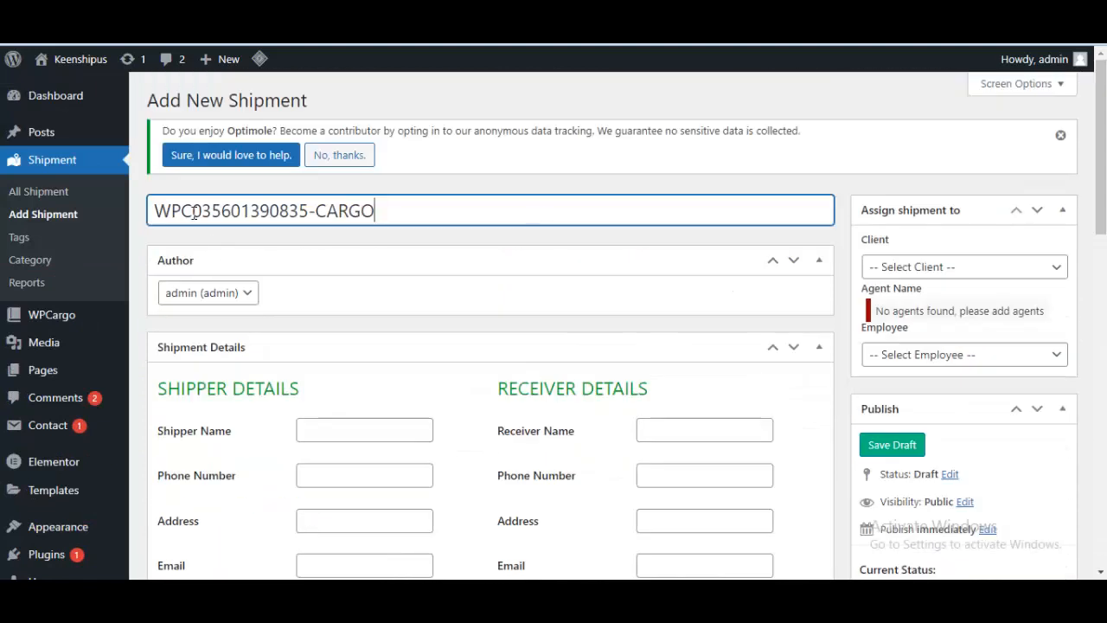
- Copy the generated tracking number in the shipment title, clear it and paste it back
{"action": "left_click_drag", "start_coordinate": [396, 205], "coordinate": [65, 239]}
{"action": "key", "text": "ctrl+c"}
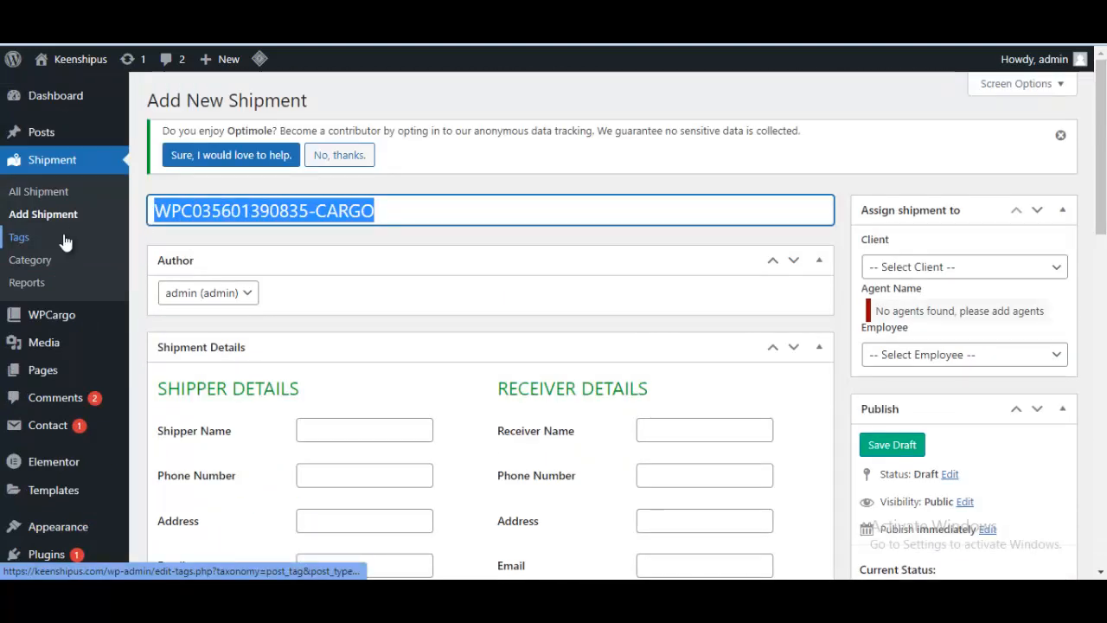
{"action": "key", "text": "BackSpace"}
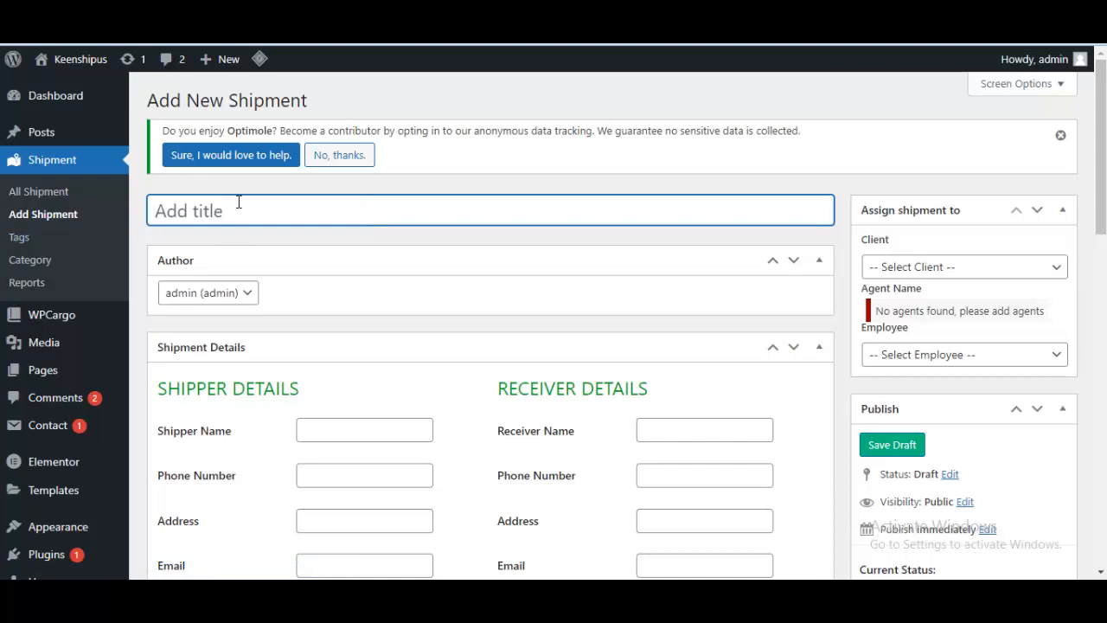
{"action": "key", "text": "ctrl+v"}
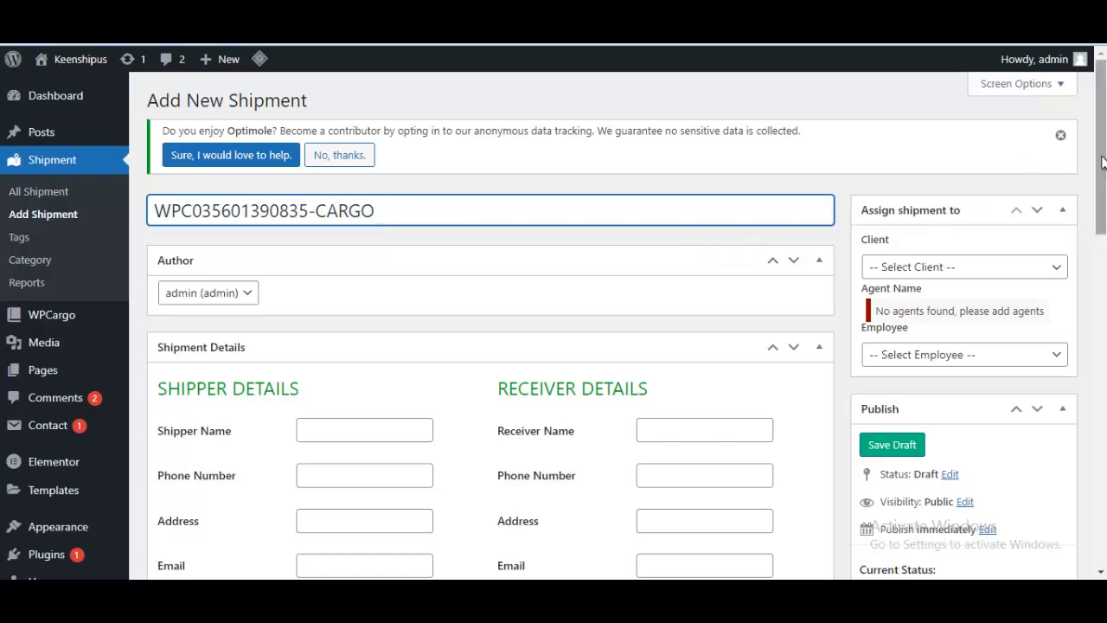
- Fill in the name, phone number, address and email of both the shipper and the receiver
{"action": "scroll", "coordinate": [1100, 155], "scroll_direction": "down", "scroll_amount": 2}
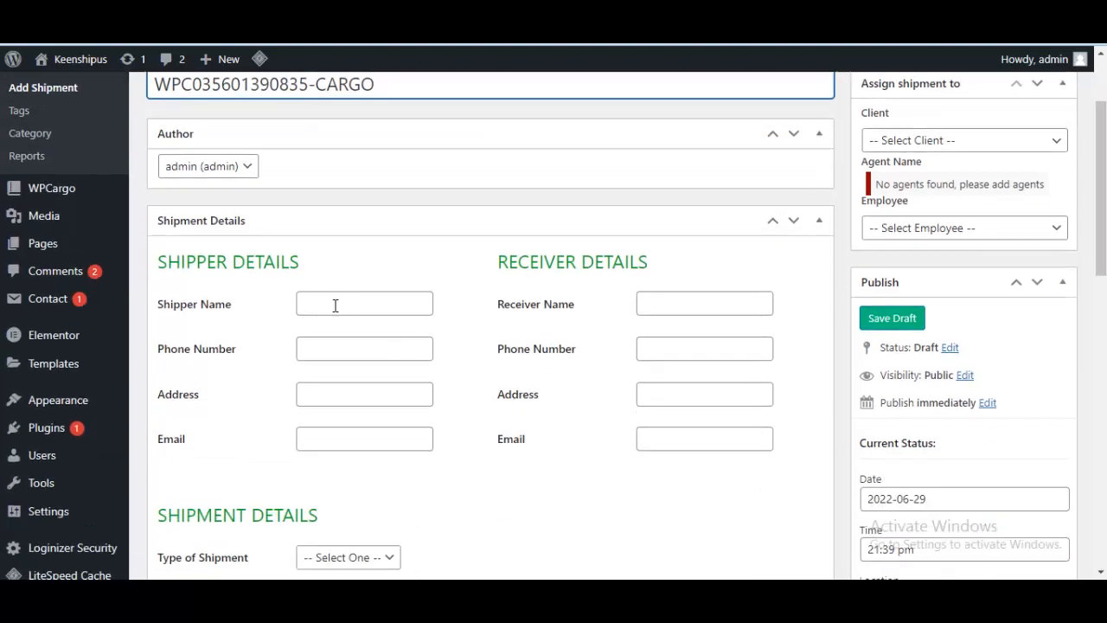
{"action": "left_click", "coordinate": [322, 305]}
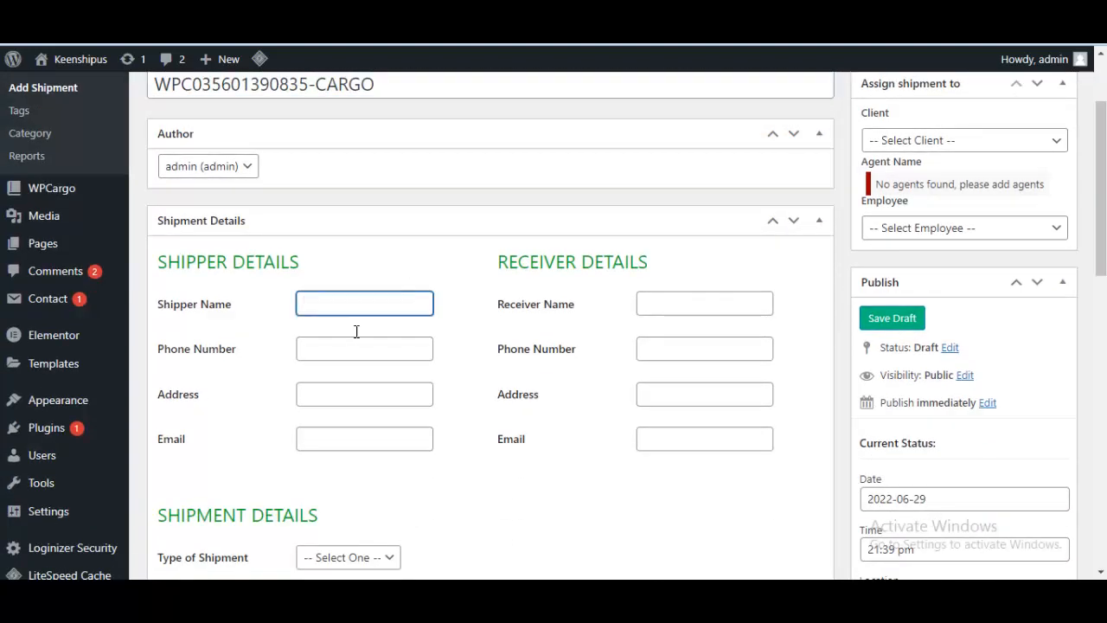
{"action": "left_click", "coordinate": [335, 351]}
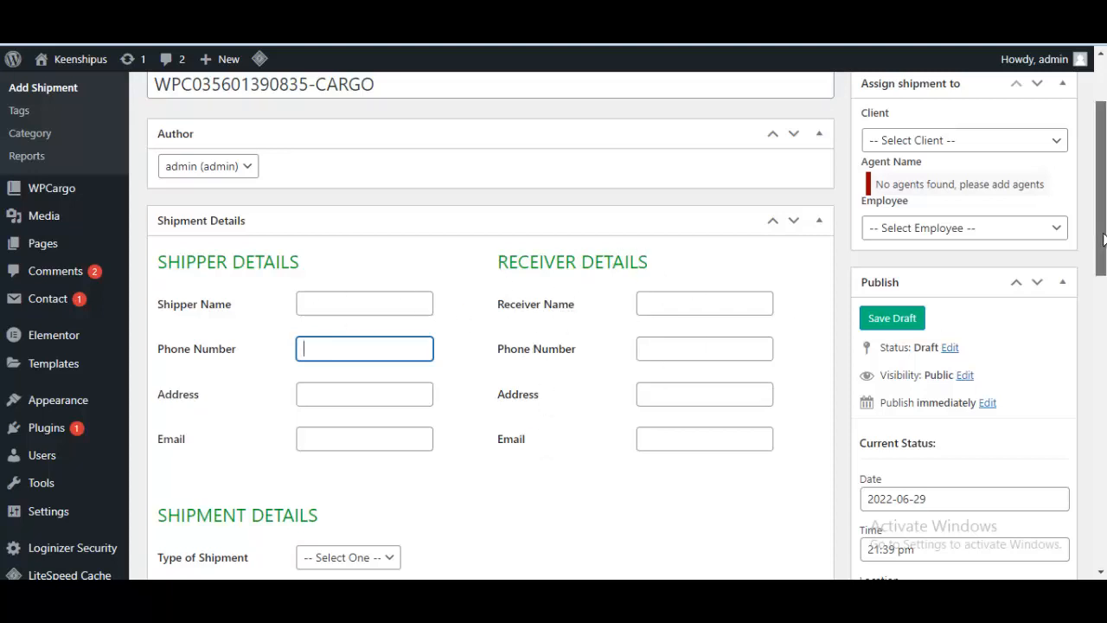
{"action": "scroll", "coordinate": [1080, 268], "scroll_direction": "down", "scroll_amount": 1}
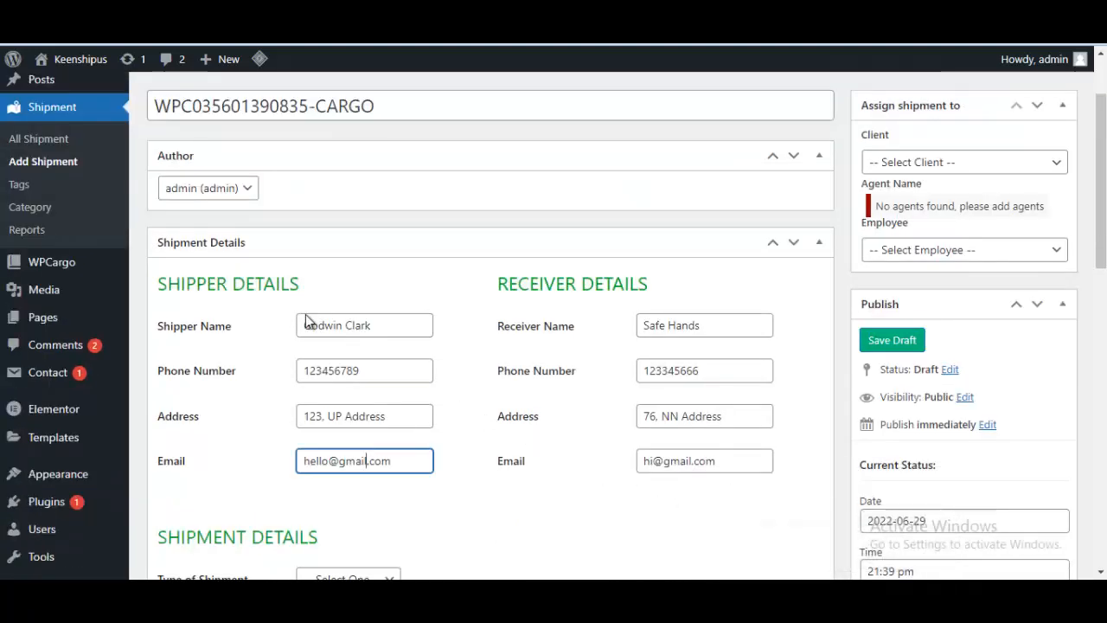
{"action": "scroll", "coordinate": [407, 279], "scroll_direction": "down", "scroll_amount": 1}
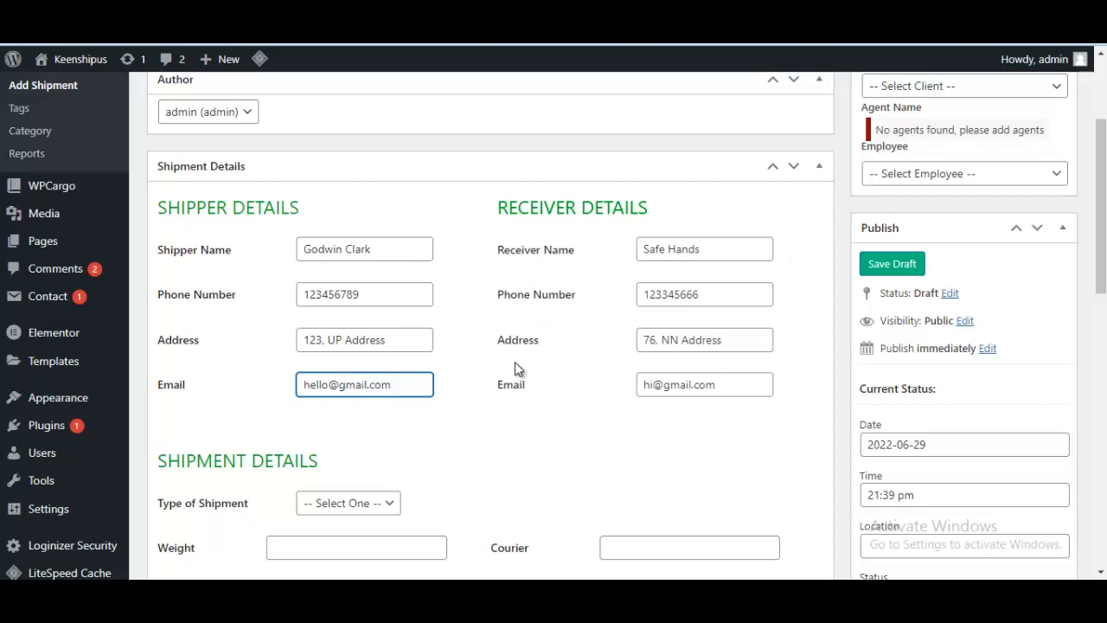
- Set the type of shipment to International Shipping and the weight to 12
{"action": "scroll", "coordinate": [990, 252], "scroll_direction": "down", "scroll_amount": 3}
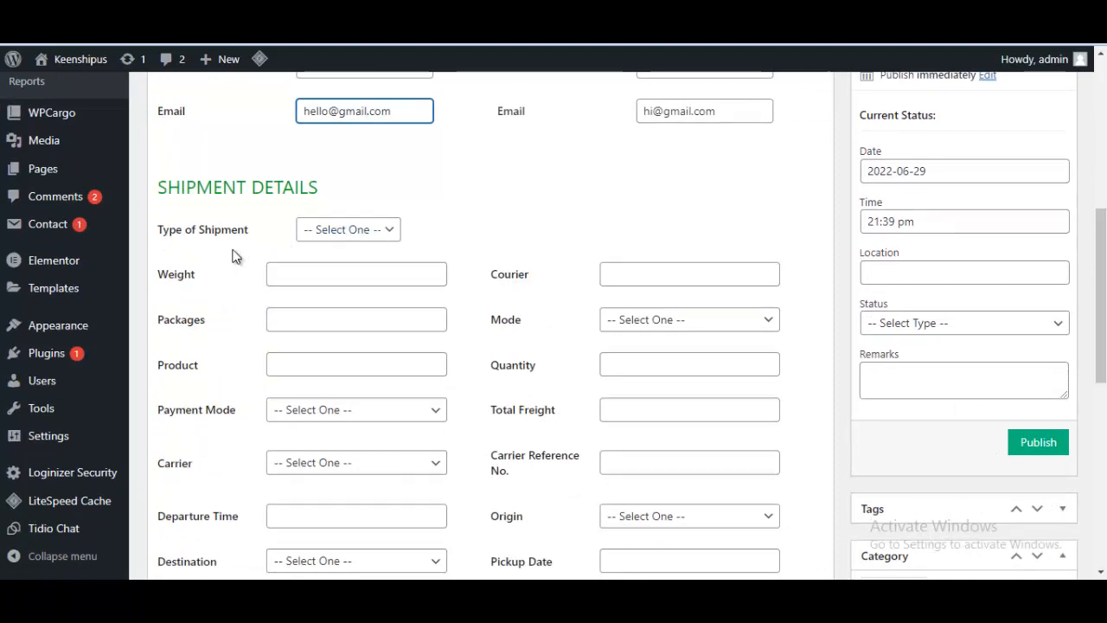
{"action": "left_click", "coordinate": [351, 236]}
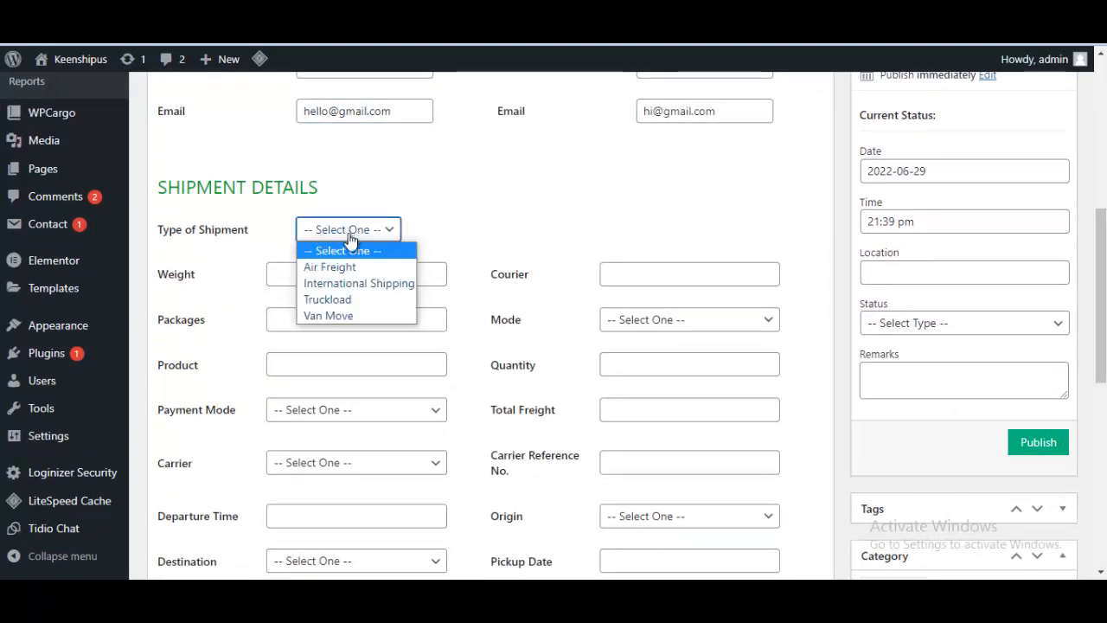
{"action": "left_click", "coordinate": [369, 283]}
{"action": "left_click", "coordinate": [367, 278]}
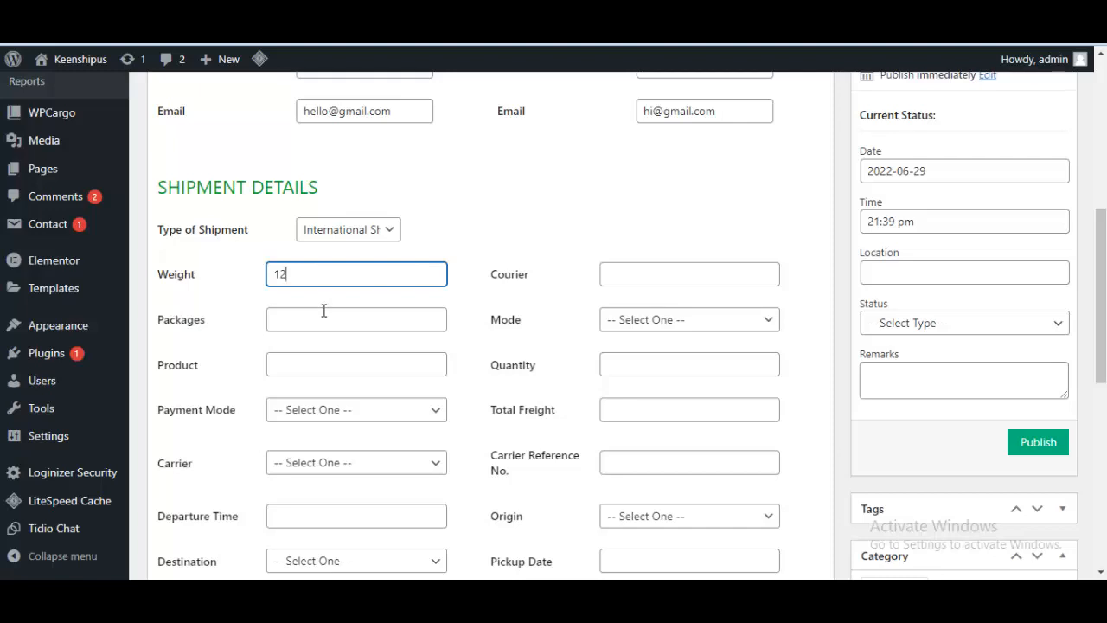
{"action": "left_click", "coordinate": [316, 330]}
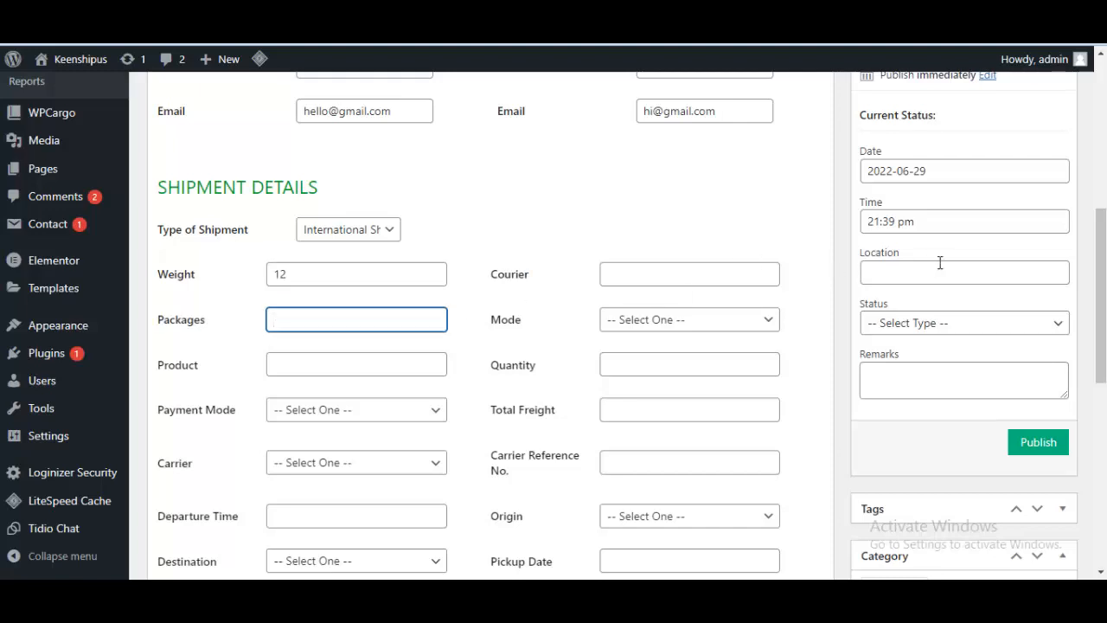
- Set the shipment's mode to Sea Transport
{"action": "left_click_drag", "start_coordinate": [1104, 270], "coordinate": [1105, 291]}
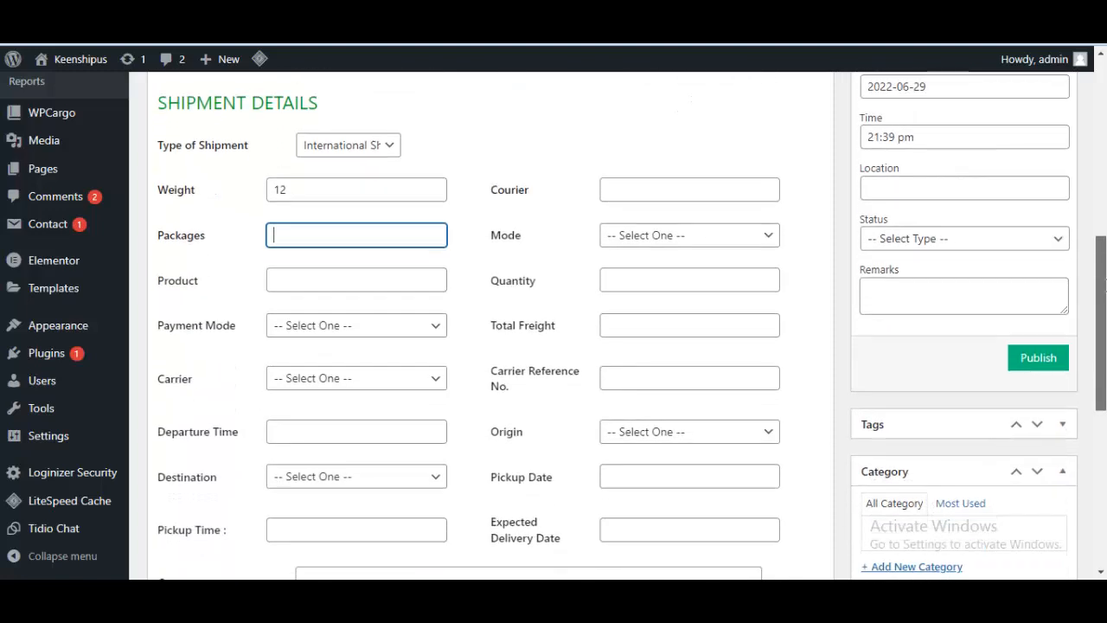
{"action": "left_click", "coordinate": [671, 235]}
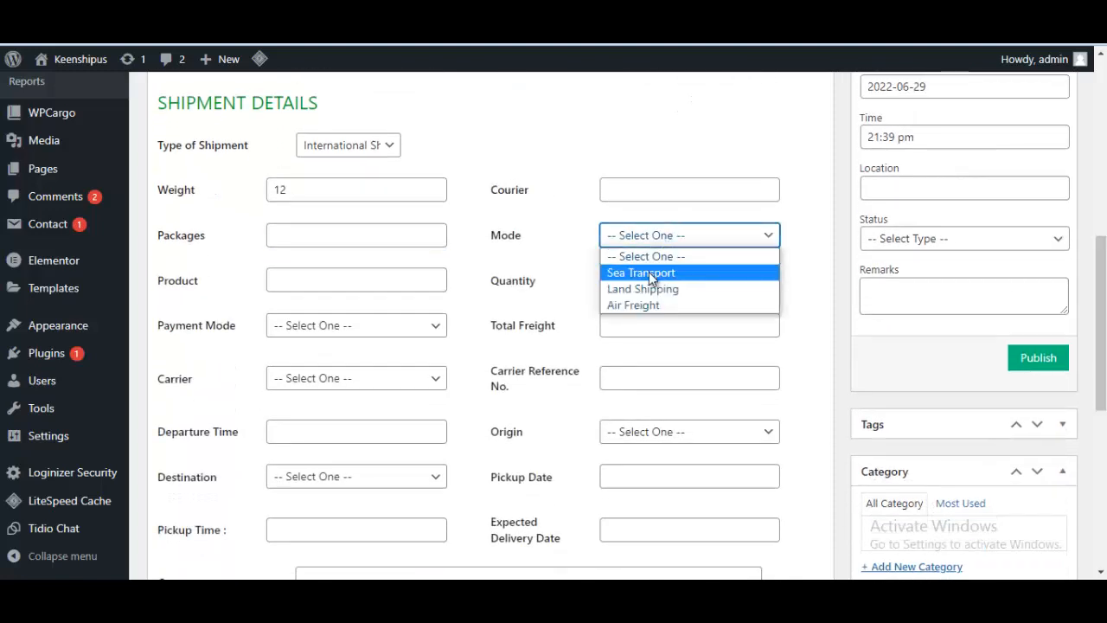
{"action": "left_click", "coordinate": [649, 272]}
{"action": "left_click", "coordinate": [654, 235]}
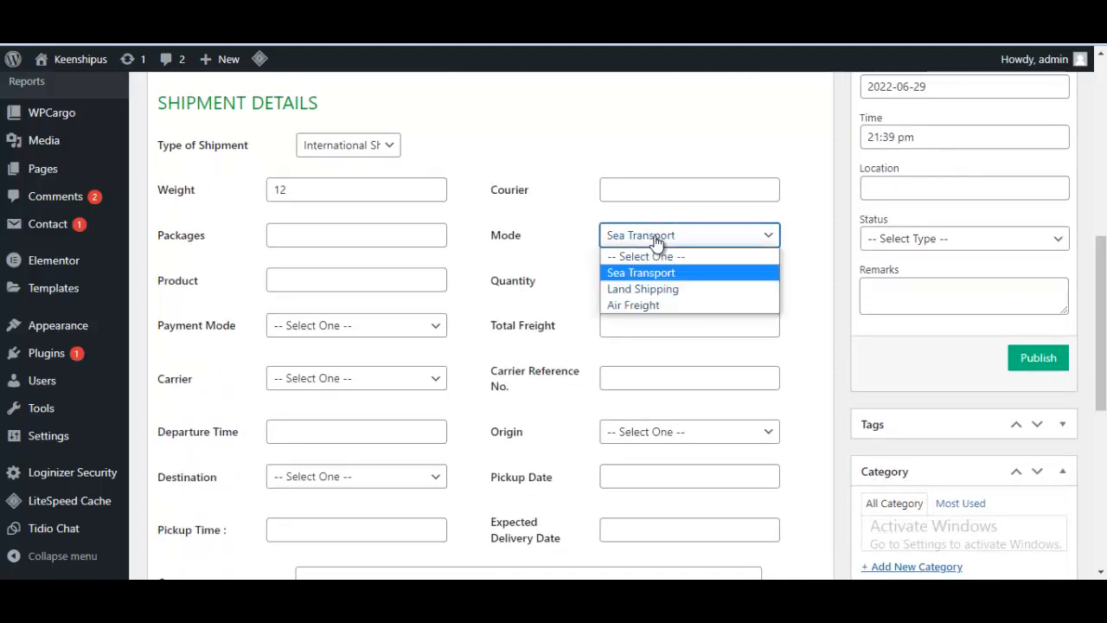
{"action": "left_click", "coordinate": [612, 332]}
- Examine the options offered for the shipment's origin, payment mode and carrier
{"action": "left_click", "coordinate": [664, 432]}
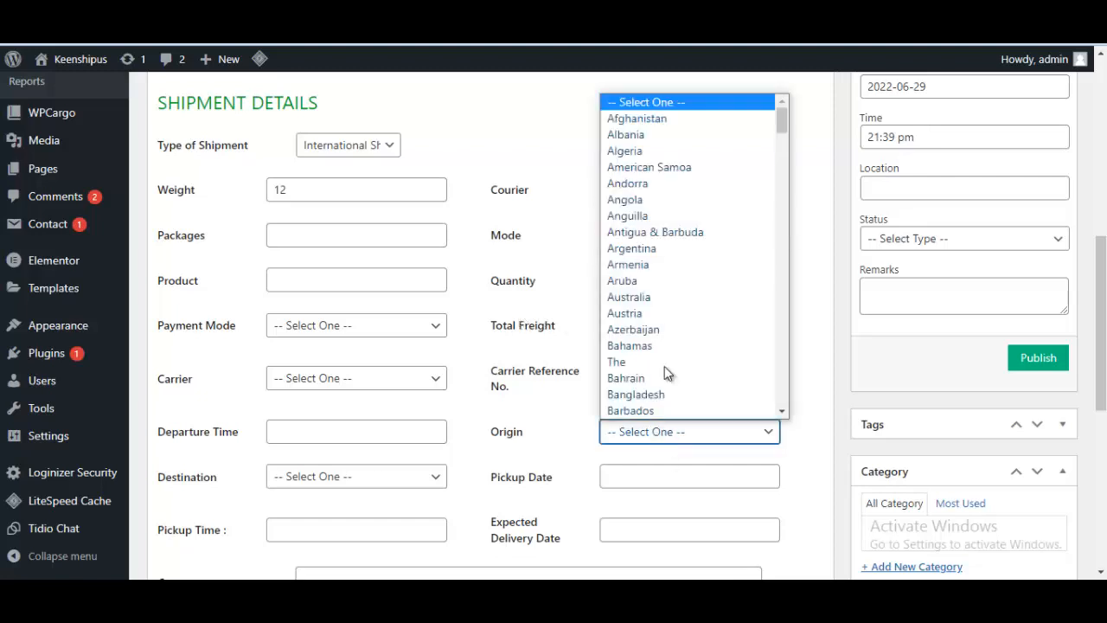
{"action": "left_click", "coordinate": [472, 282]}
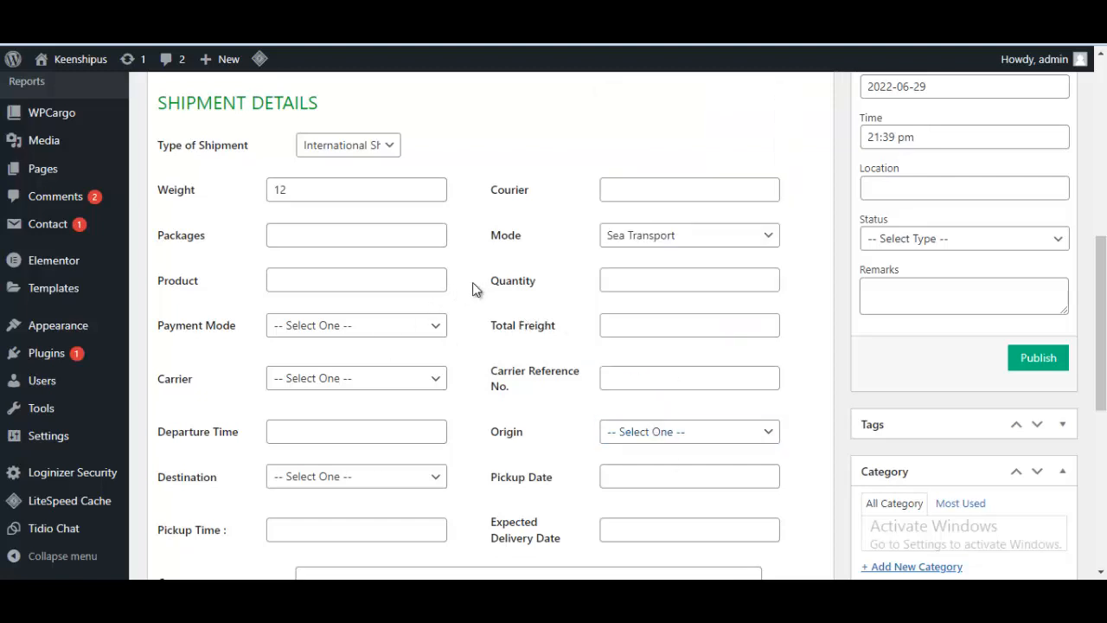
{"action": "left_click", "coordinate": [296, 286]}
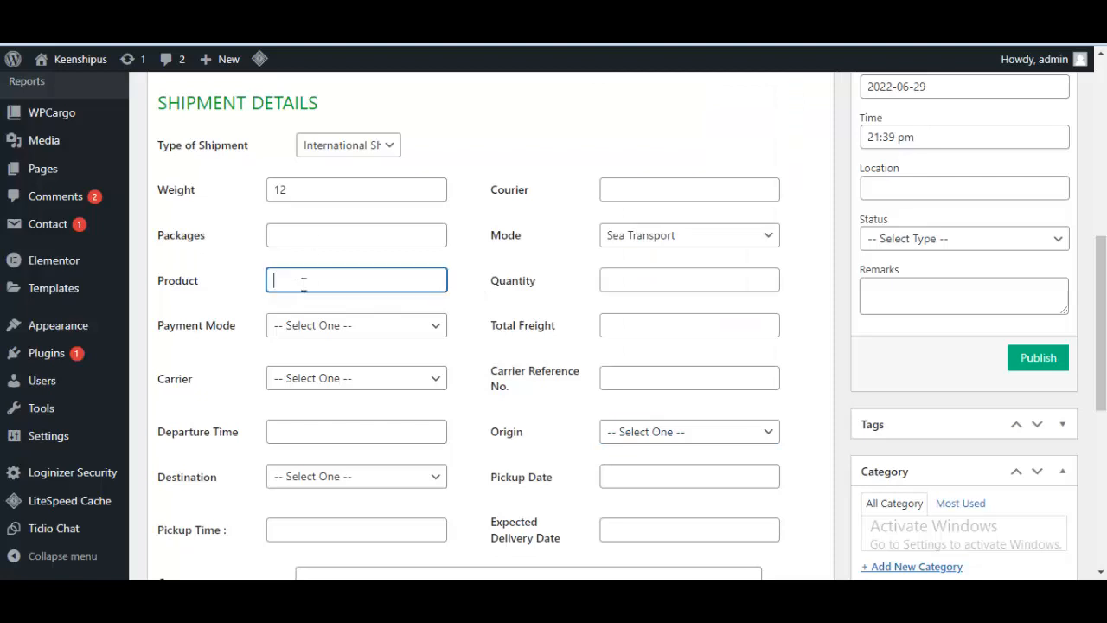
{"action": "left_click", "coordinate": [341, 325]}
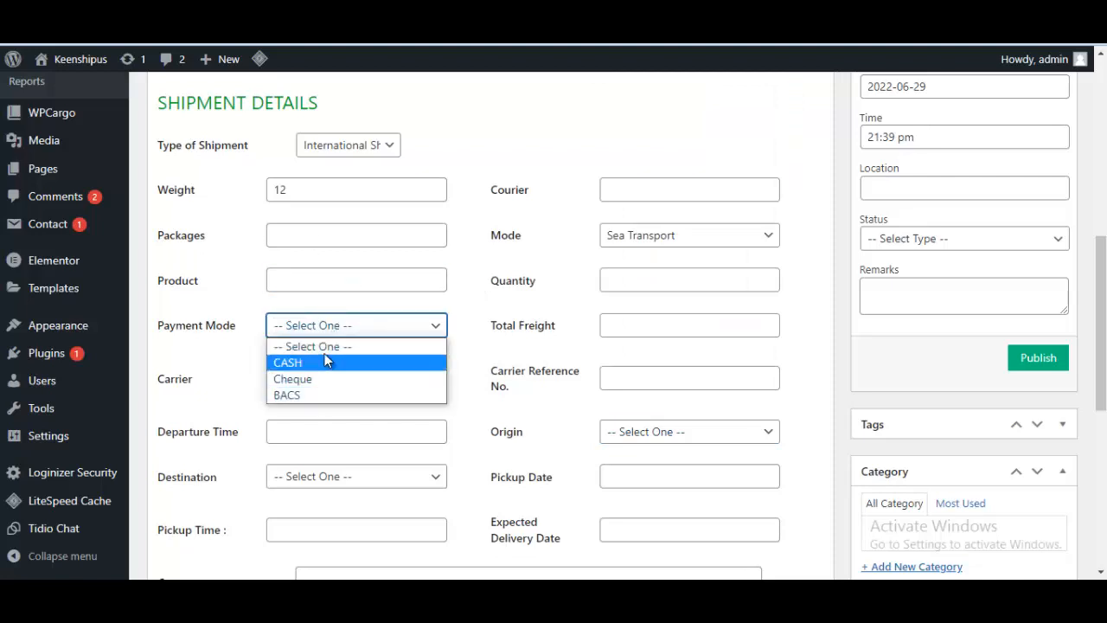
{"action": "left_click", "coordinate": [486, 362]}
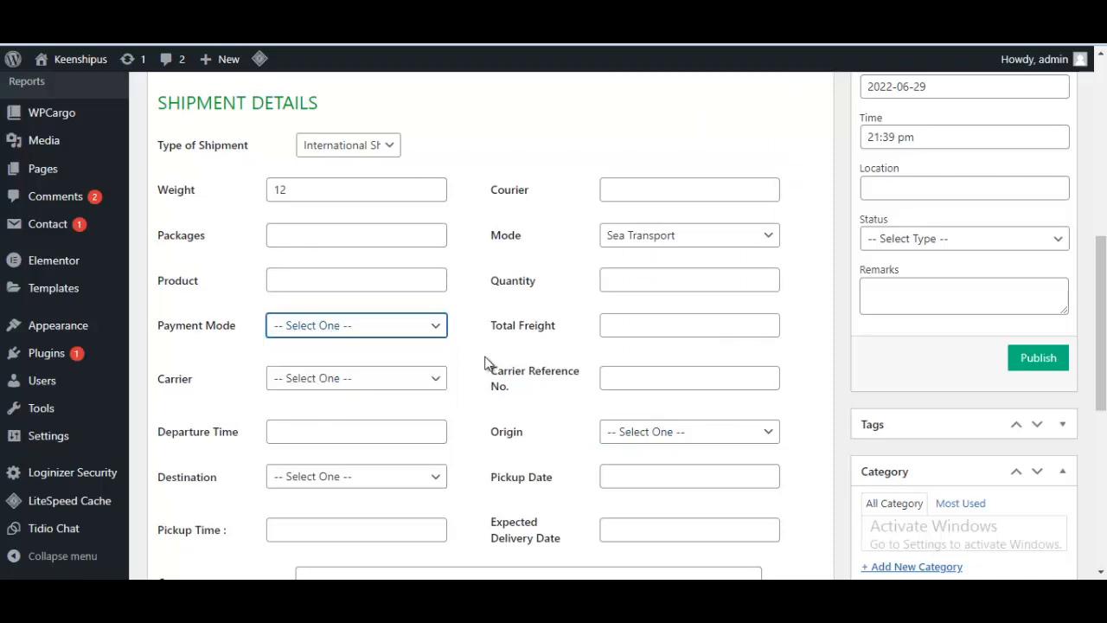
{"action": "left_click", "coordinate": [391, 381]}
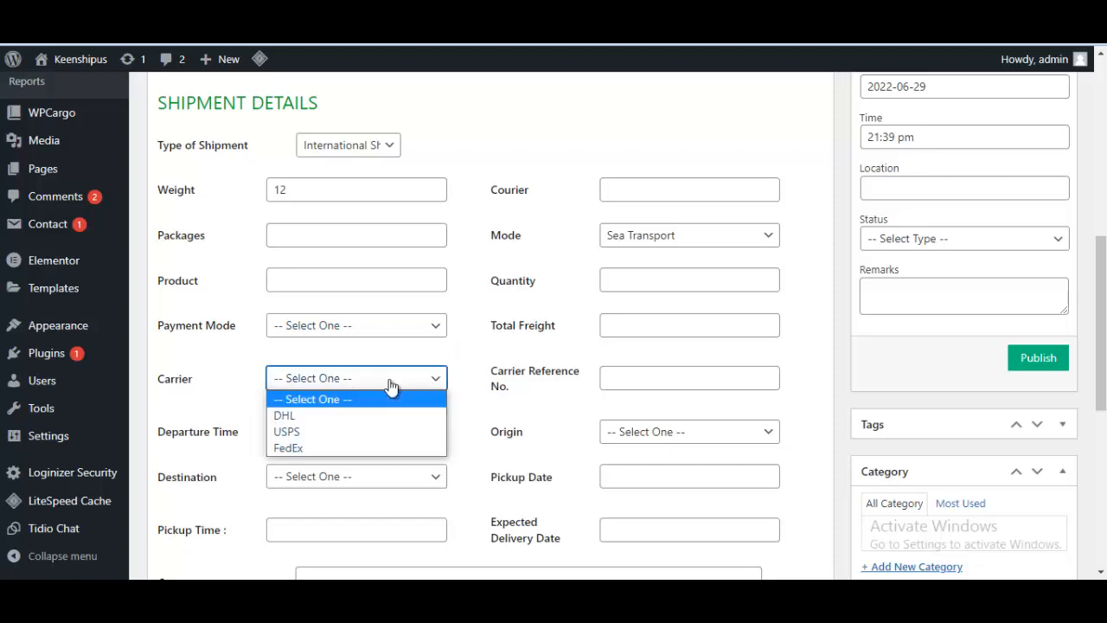
{"action": "left_click", "coordinate": [566, 335]}
- Set the shipment's departure time to 20:00
{"action": "left_click_drag", "start_coordinate": [1098, 316], "coordinate": [1097, 396]}
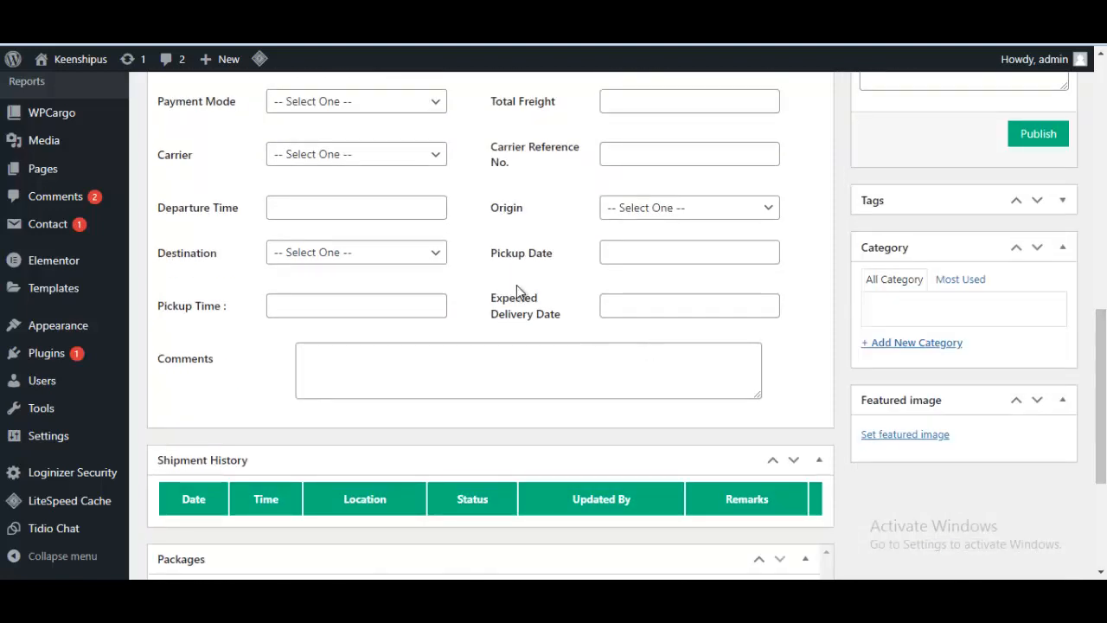
{"action": "left_click", "coordinate": [279, 210]}
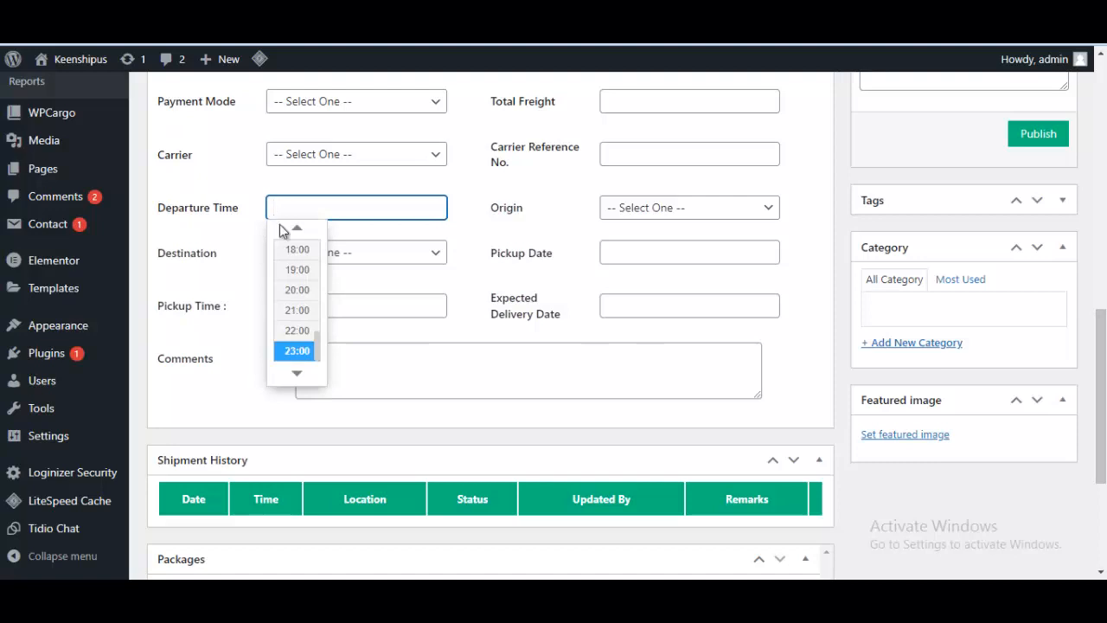
{"action": "left_click", "coordinate": [288, 290]}
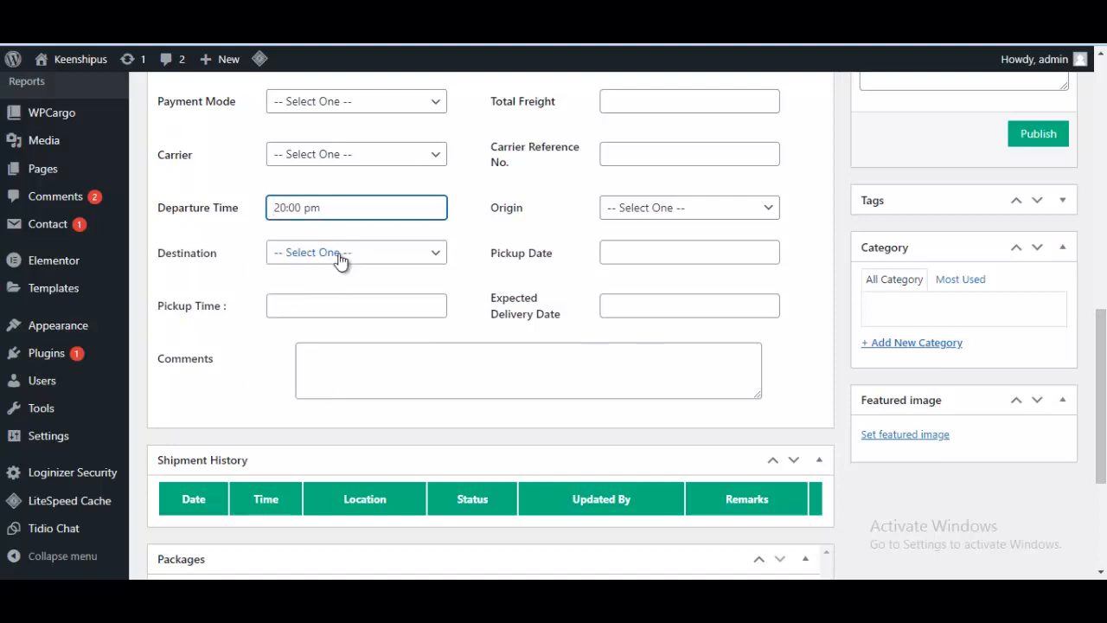
- Set the shipment's destination to Argentina and look through the rest of the country list
{"action": "left_click", "coordinate": [340, 260]}
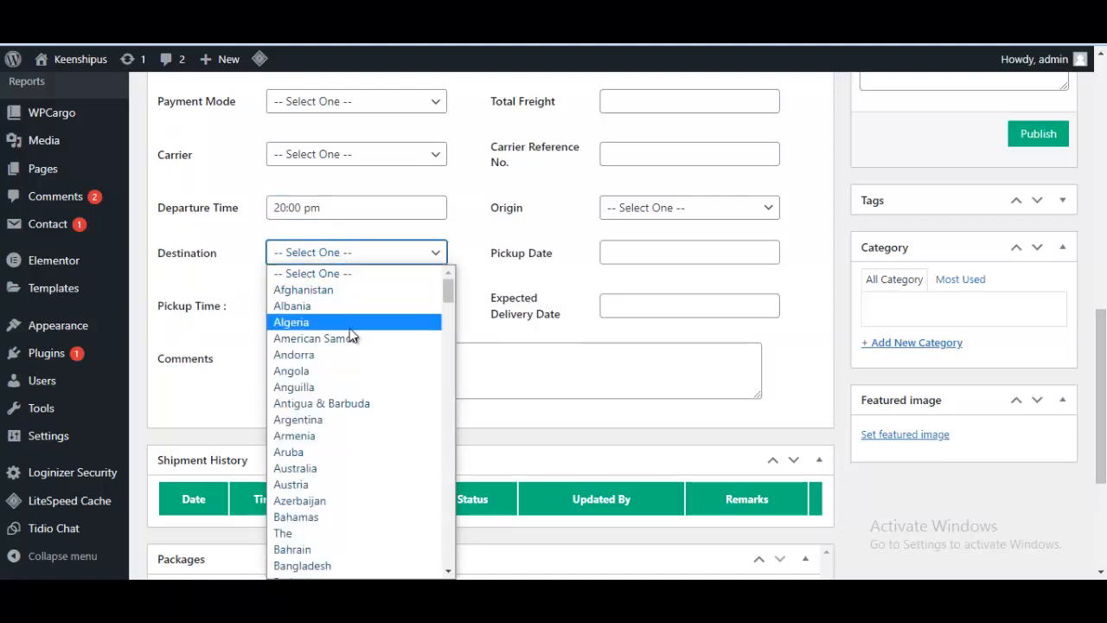
{"action": "left_click", "coordinate": [331, 421]}
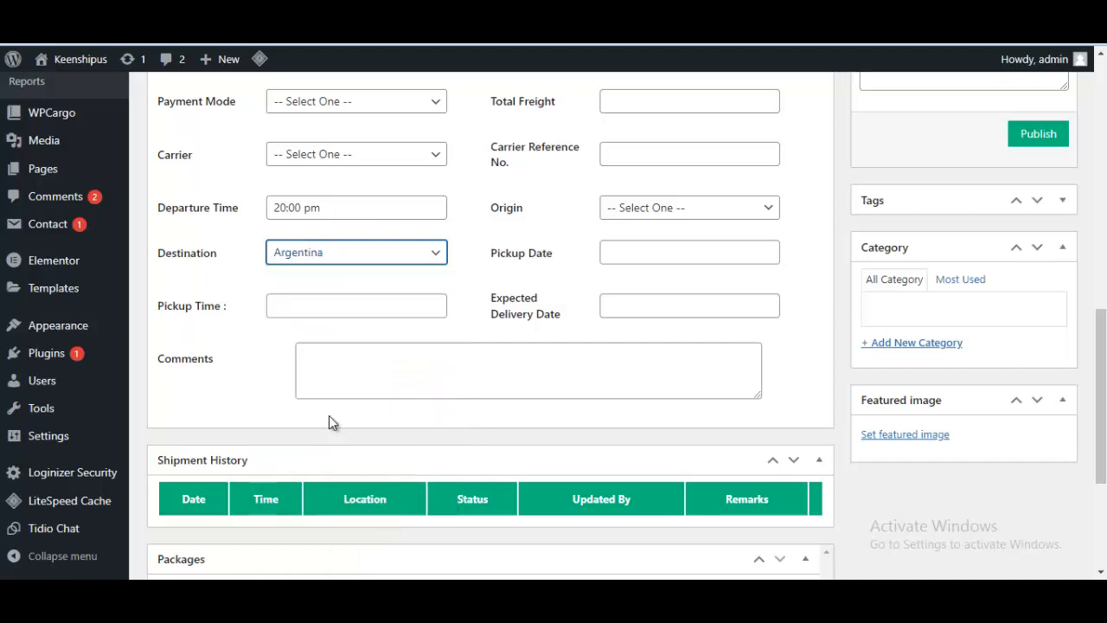
{"action": "left_click", "coordinate": [386, 258]}
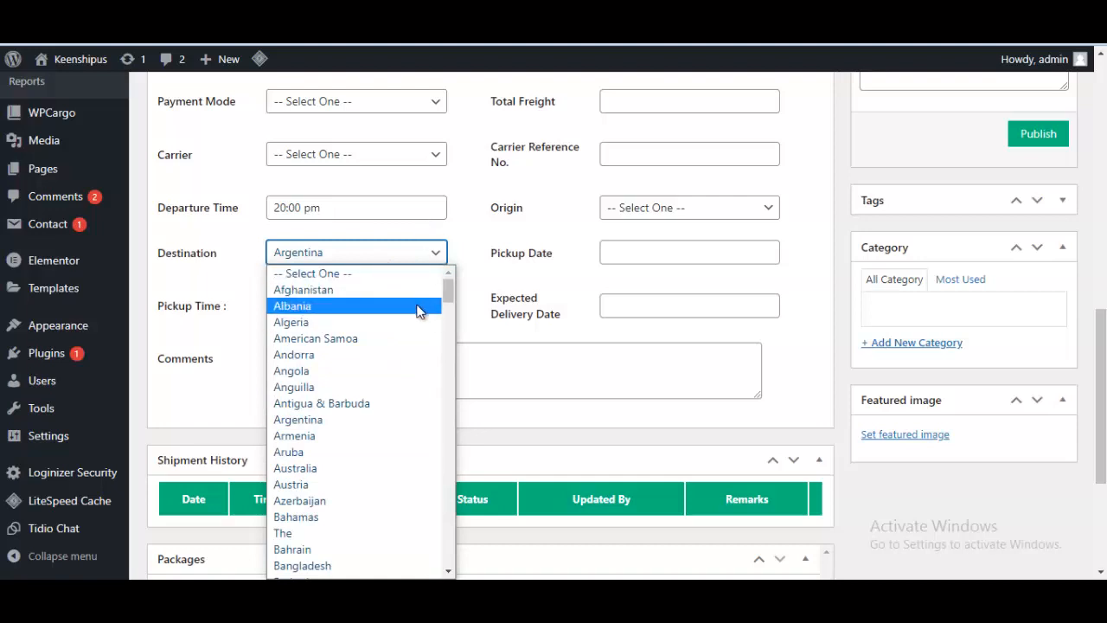
{"action": "left_click", "coordinate": [488, 248]}
{"action": "left_click", "coordinate": [365, 256]}
{"action": "left_click_drag", "start_coordinate": [448, 290], "coordinate": [449, 494]}
{"action": "left_click", "coordinate": [502, 280]}
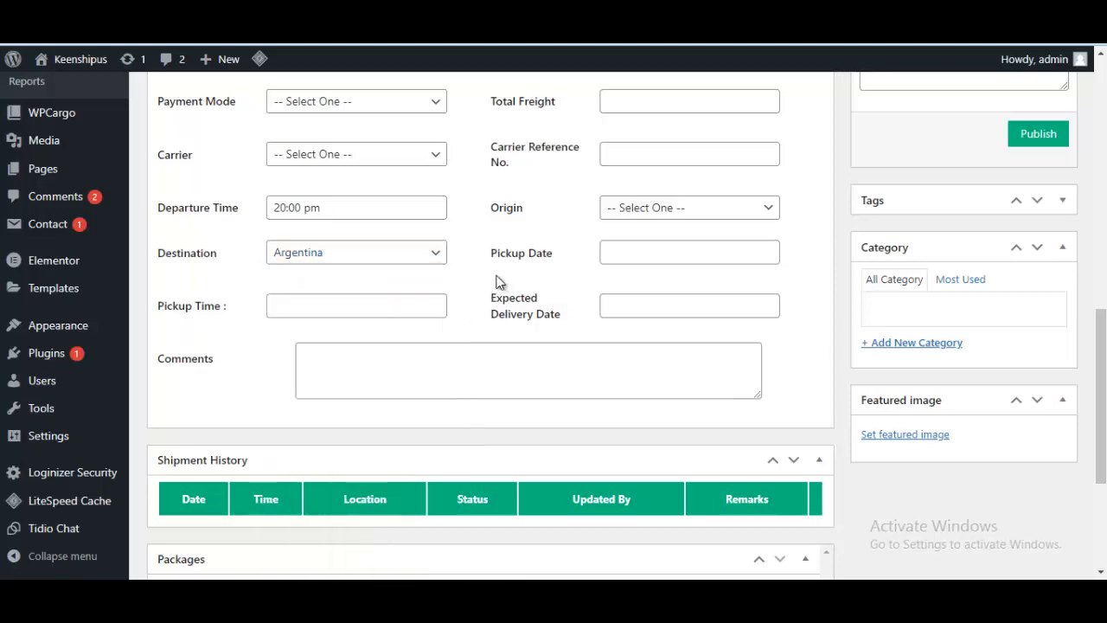
- Set the shipment's pickup time to 20:00
{"action": "left_click", "coordinate": [328, 307]}
{"action": "scroll", "coordinate": [285, 393], "scroll_direction": "down", "scroll_amount": 6}
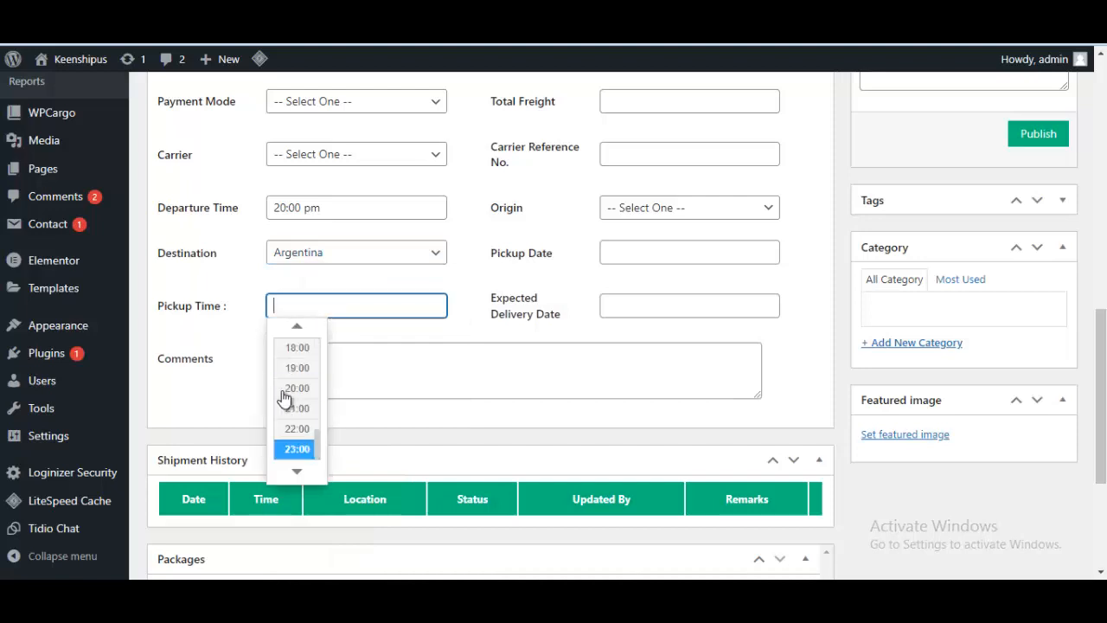
{"action": "left_click", "coordinate": [294, 389]}
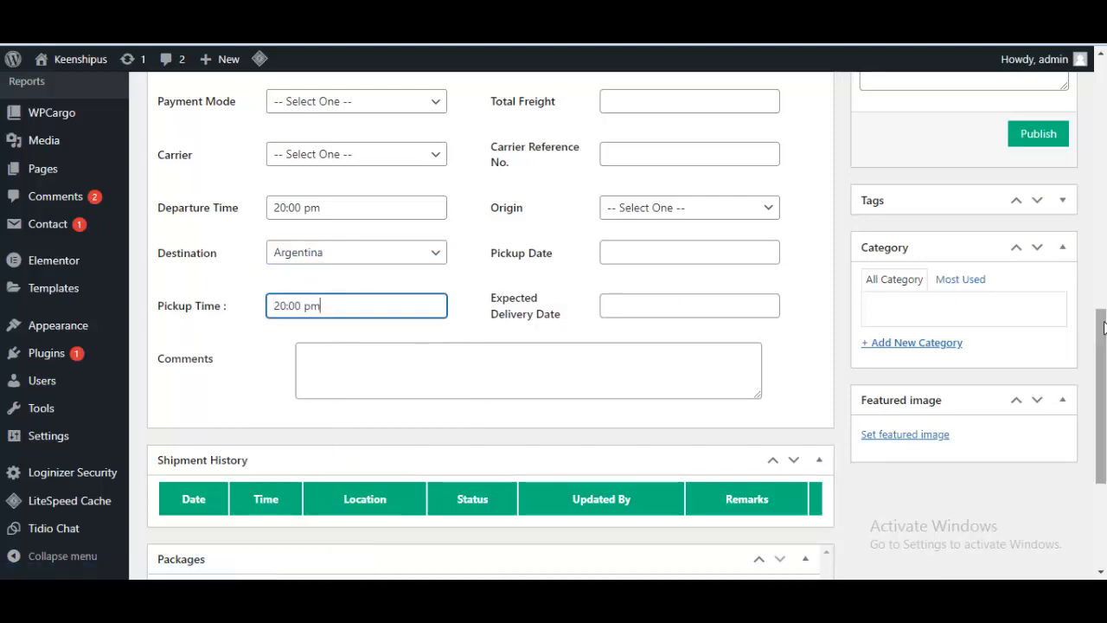
{"action": "scroll", "coordinate": [634, 182], "scroll_direction": "up", "scroll_amount": 3}
{"action": "scroll", "coordinate": [634, 182], "scroll_direction": "down", "scroll_amount": 1}
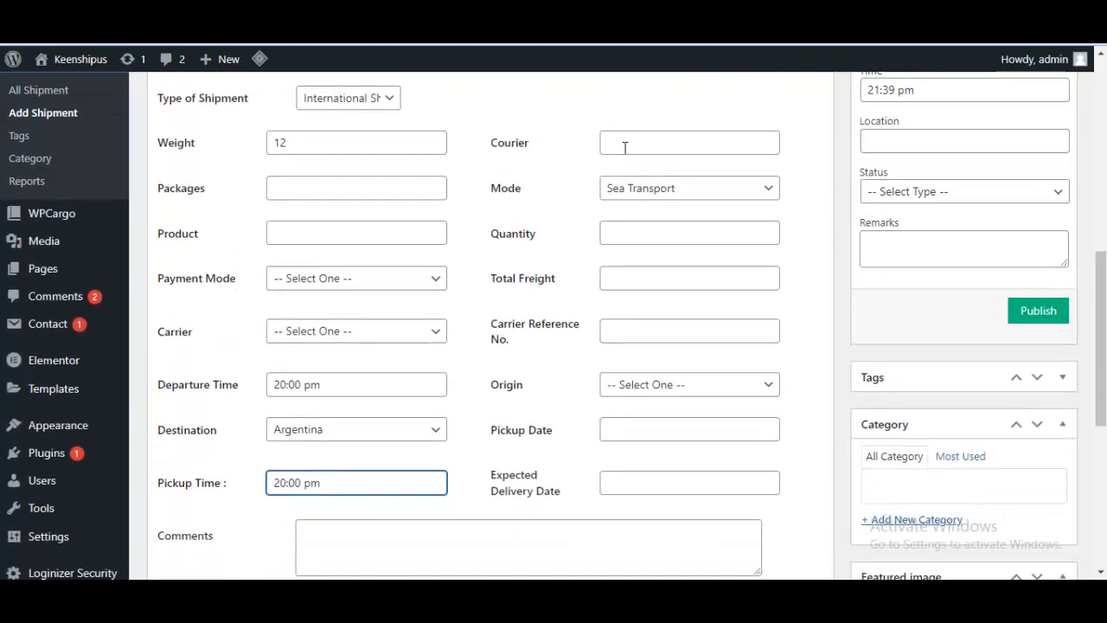
{"action": "left_click", "coordinate": [627, 145]}
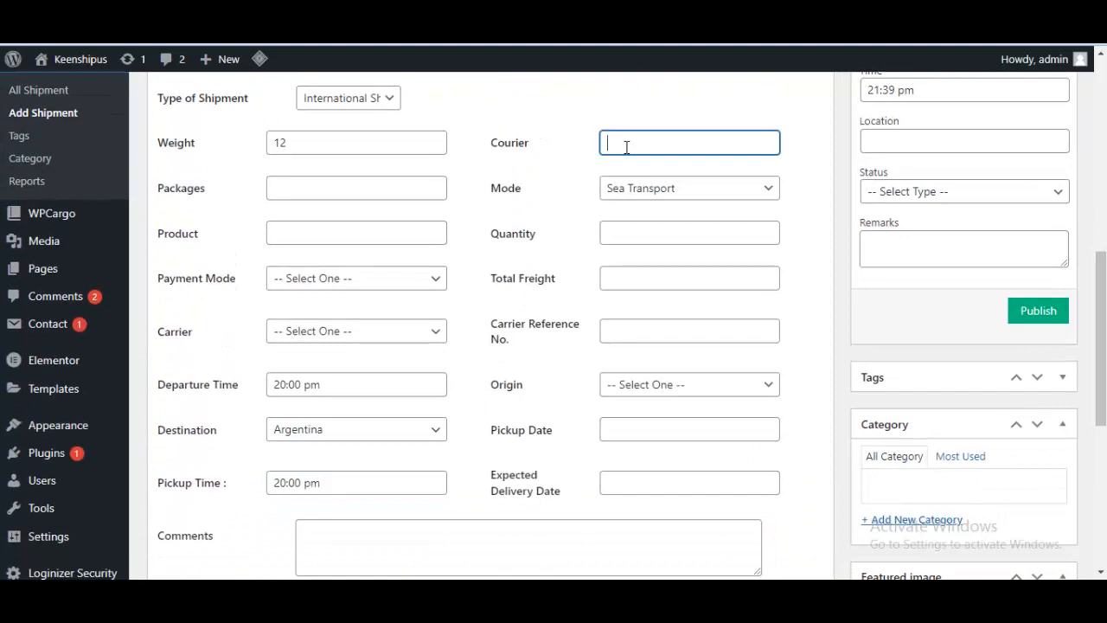
{"action": "left_click", "coordinate": [629, 237]}
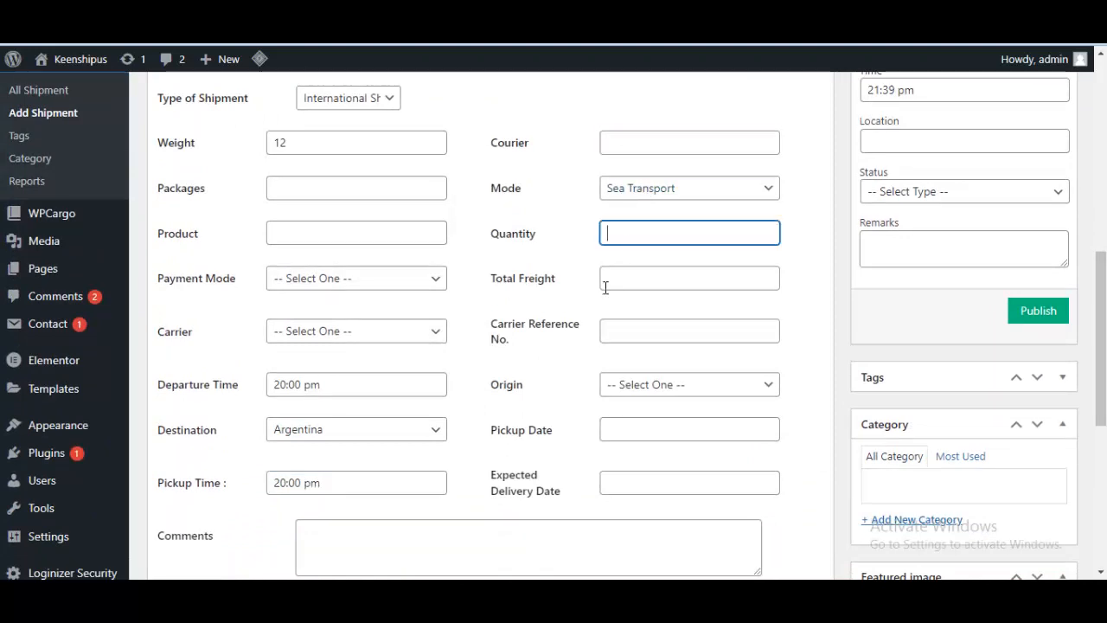
{"action": "left_click", "coordinate": [644, 335]}
- Set the shipment's origin to Bangladesh and its destination to Bahrain
{"action": "left_click", "coordinate": [658, 383]}
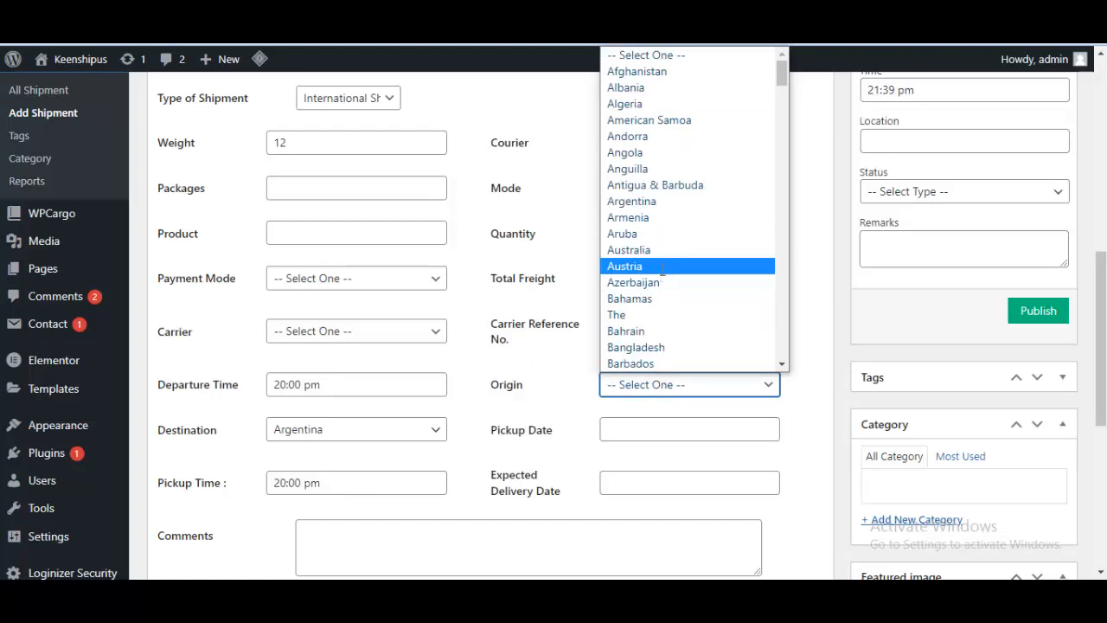
{"action": "left_click", "coordinate": [661, 266]}
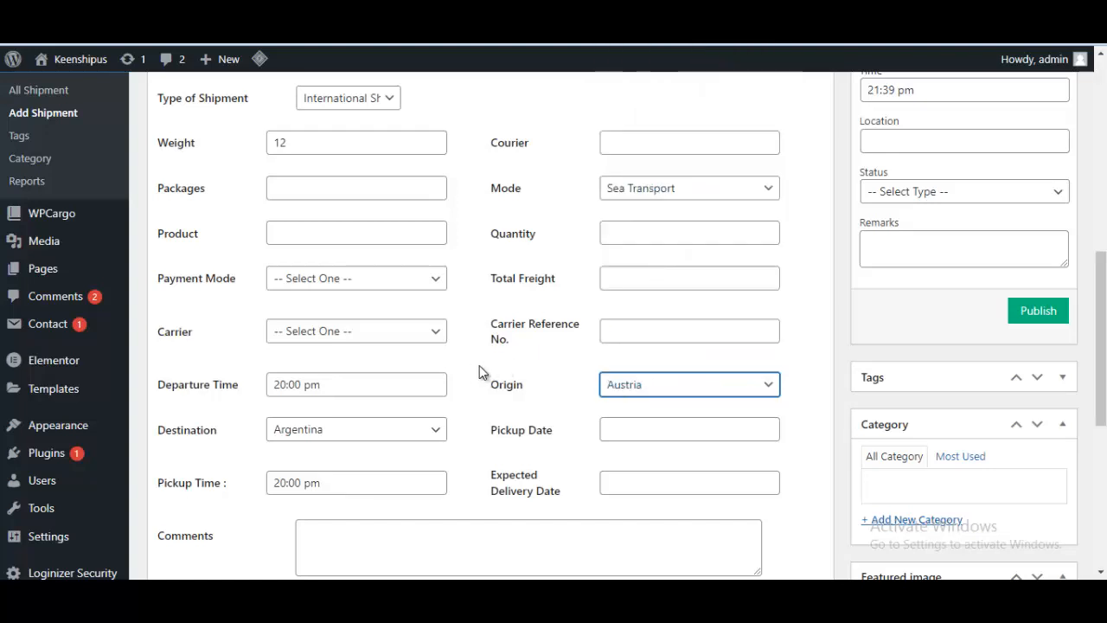
{"action": "left_click", "coordinate": [650, 384]}
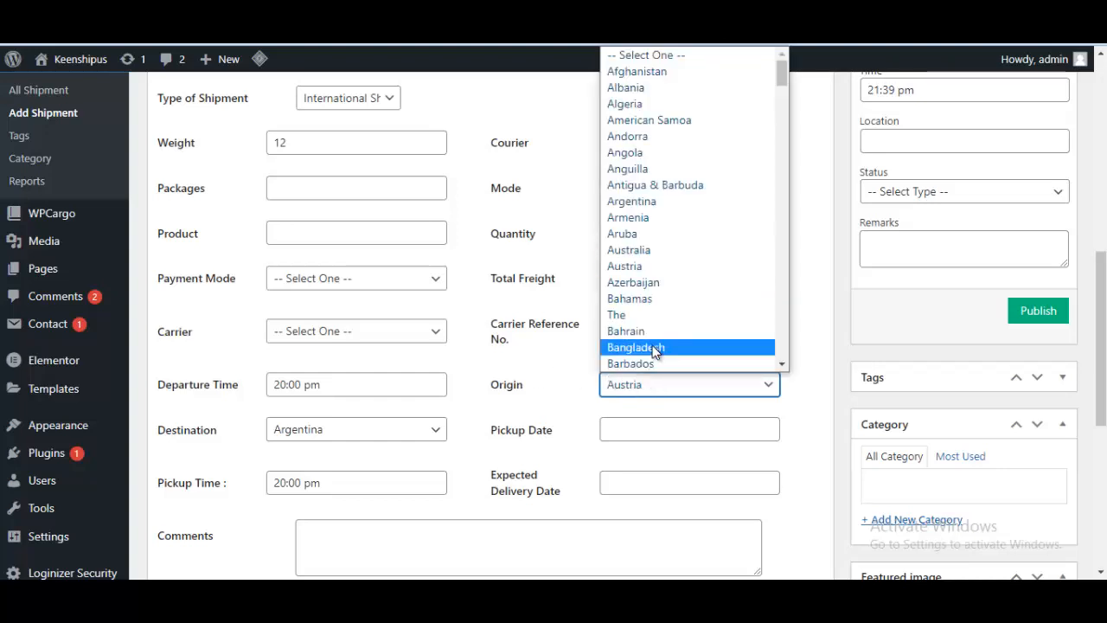
{"action": "left_click", "coordinate": [655, 346]}
{"action": "left_click", "coordinate": [334, 428]}
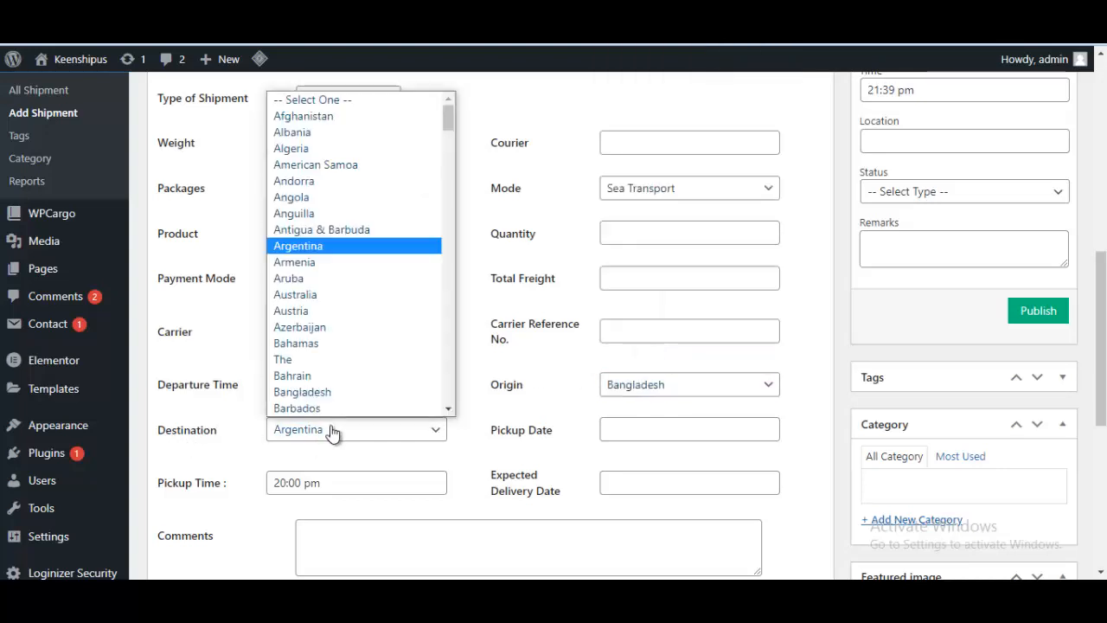
{"action": "left_click", "coordinate": [349, 382]}
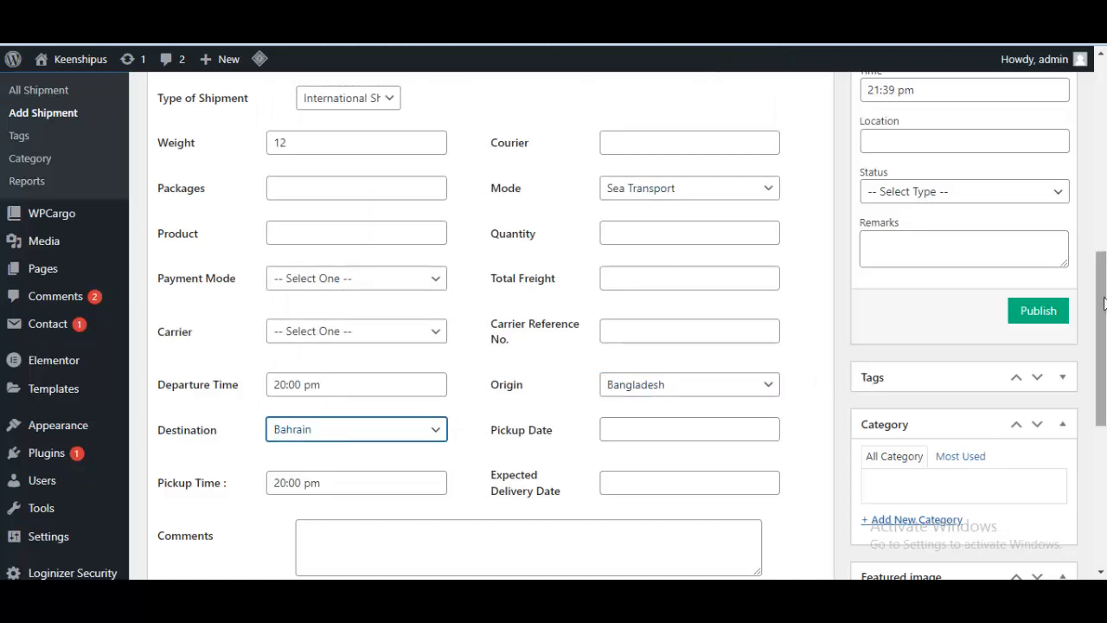
- Set the pickup date to 2022-06-10 and the expected delivery date to 2022-06-01
{"action": "scroll", "coordinate": [761, 368], "scroll_direction": "down", "scroll_amount": 2}
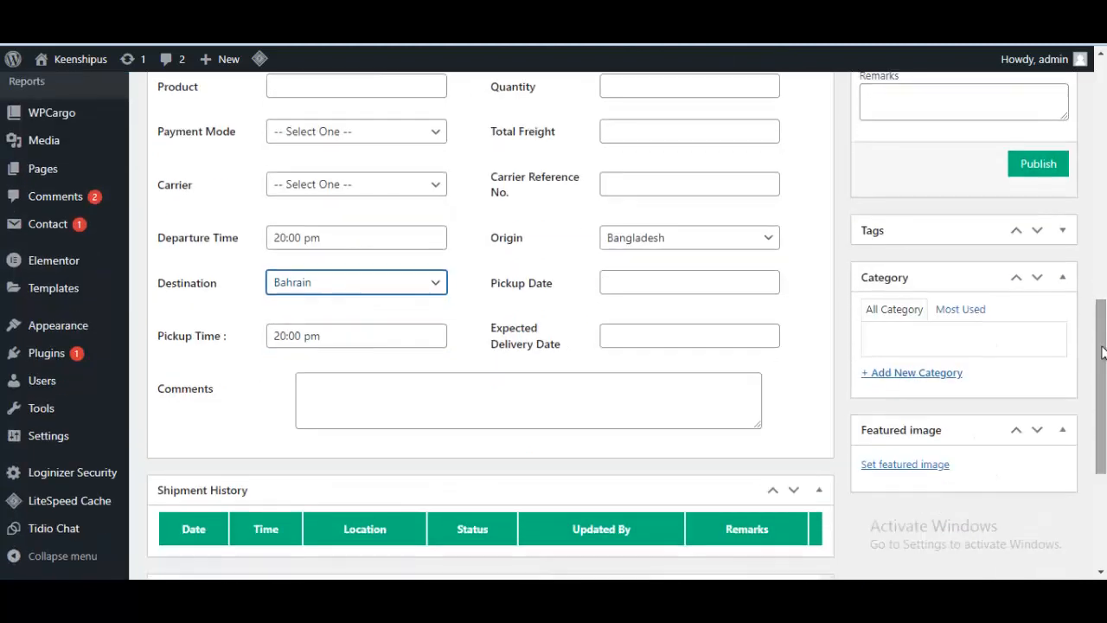
{"action": "left_click", "coordinate": [613, 286]}
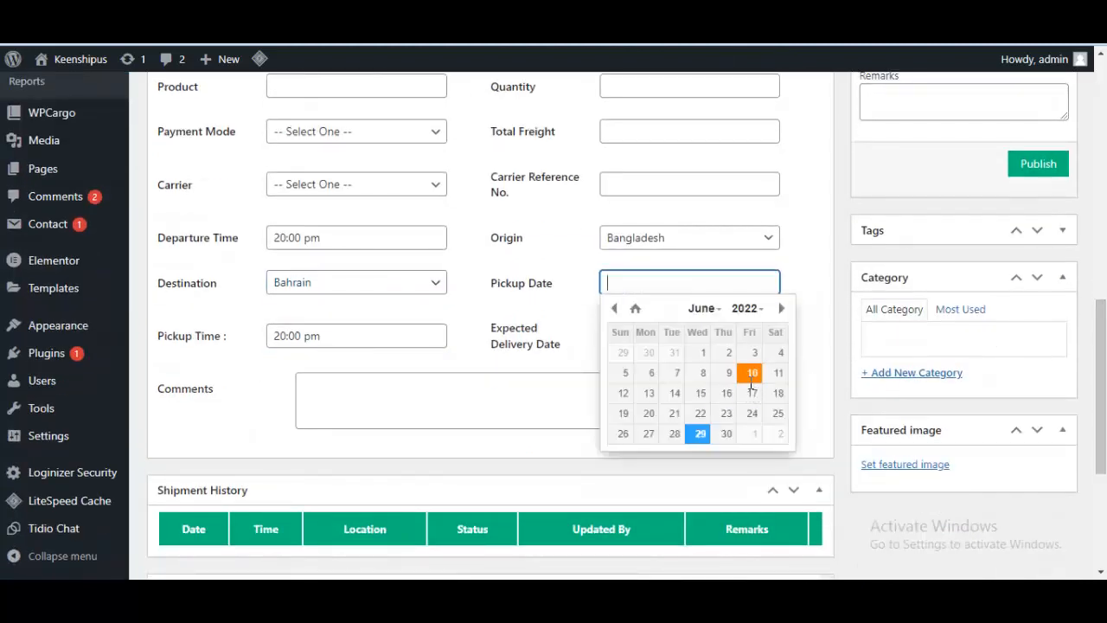
{"action": "left_click", "coordinate": [752, 382]}
{"action": "left_click", "coordinate": [677, 327]}
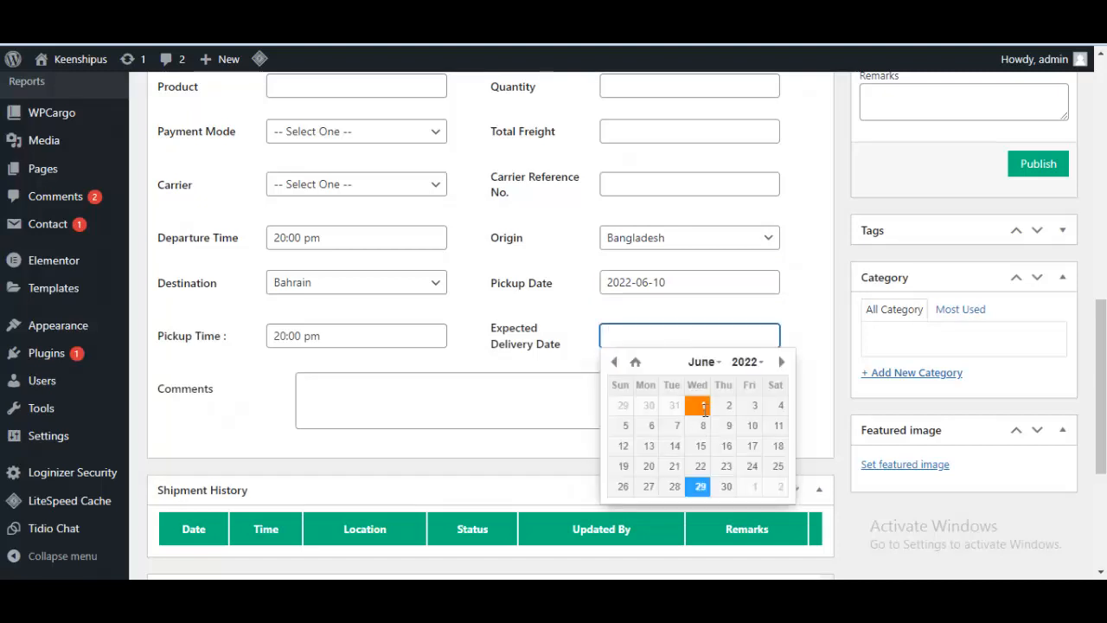
{"action": "left_click", "coordinate": [703, 405]}
- Add the comment "Your goods is under way" to the shipment details
{"action": "scroll", "coordinate": [960, 384], "scroll_direction": "down", "scroll_amount": 2}
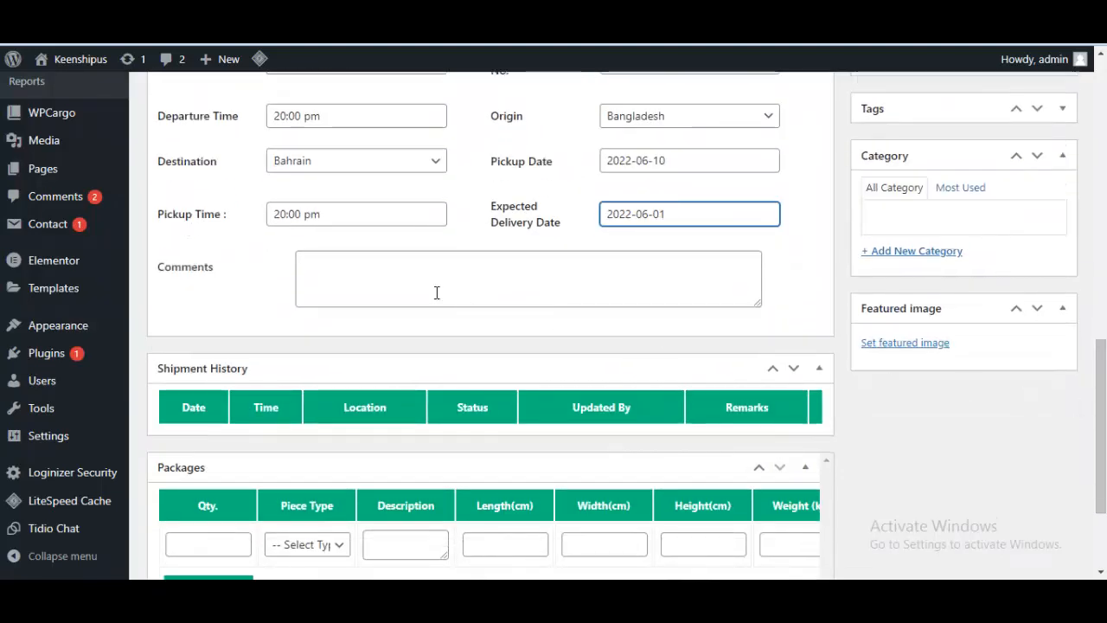
{"action": "left_click", "coordinate": [401, 274]}
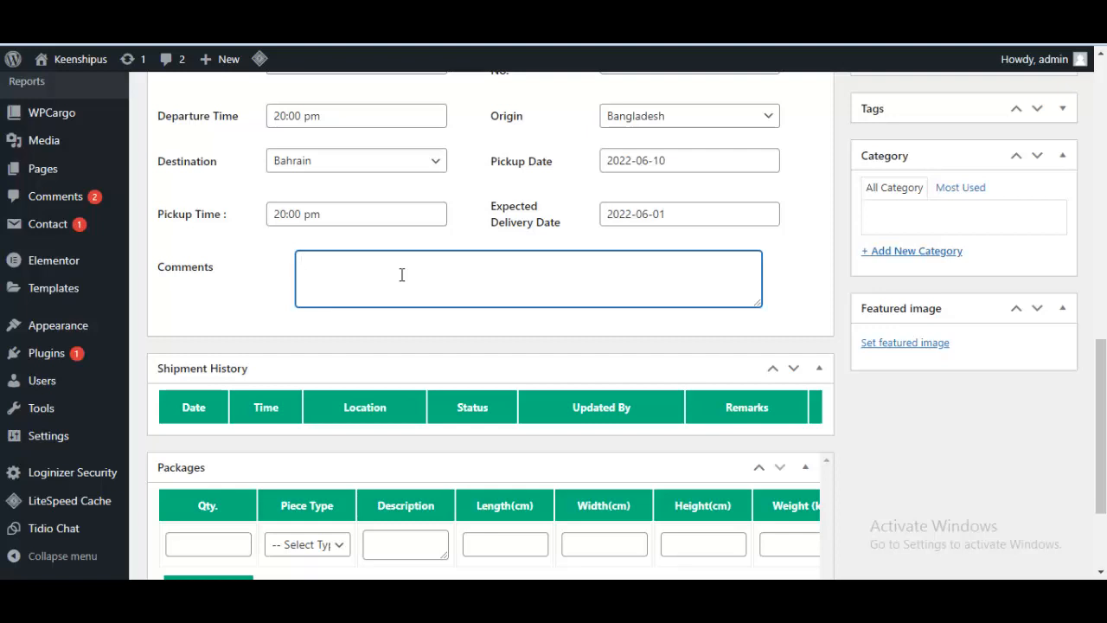
{"action": "type", "text": "Your goods is under way"}
- Try the Picked up, On Hold and Out for delivery options for the shipment's current status
{"action": "scroll", "coordinate": [1081, 453], "scroll_direction": "down", "scroll_amount": 2}
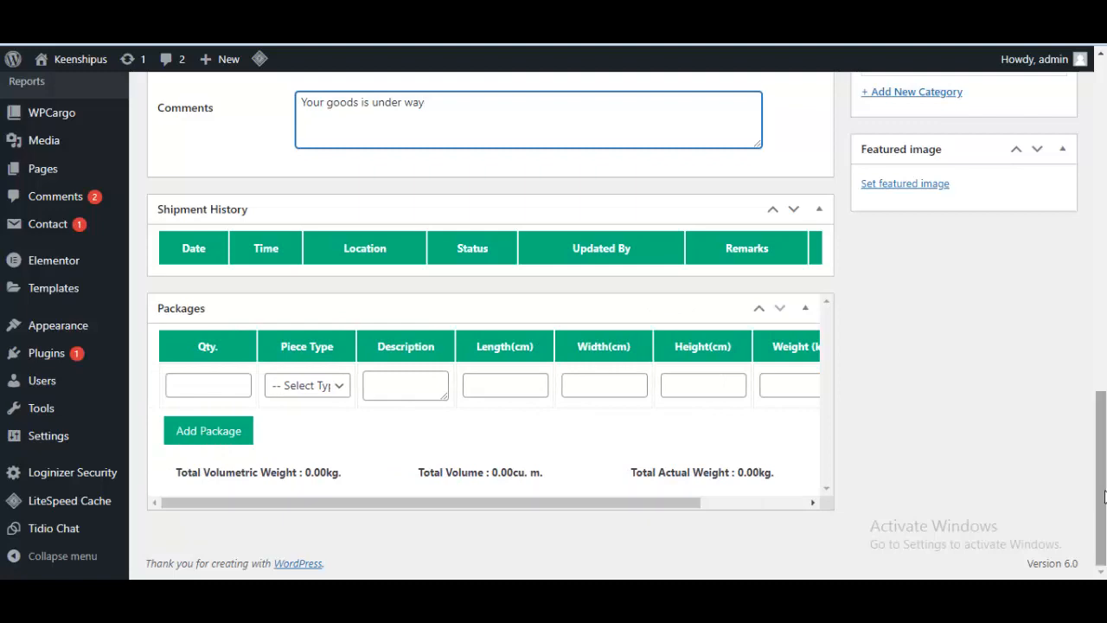
{"action": "scroll", "coordinate": [557, 521], "scroll_direction": "up", "scroll_amount": 5}
{"action": "scroll", "coordinate": [865, 185], "scroll_direction": "up", "scroll_amount": 2}
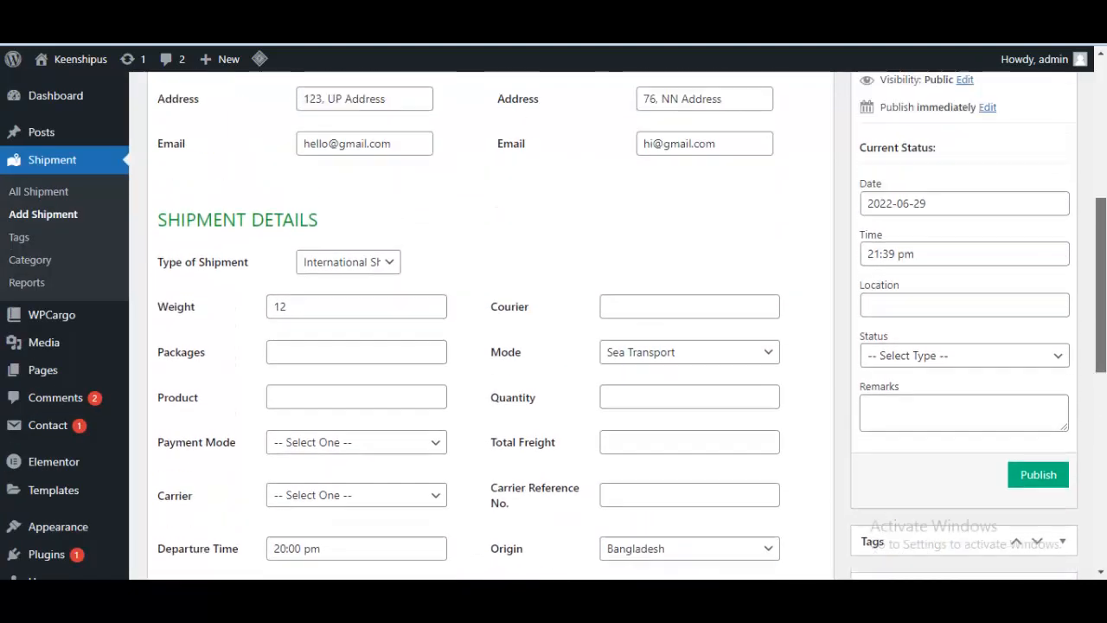
{"action": "left_click", "coordinate": [941, 314]}
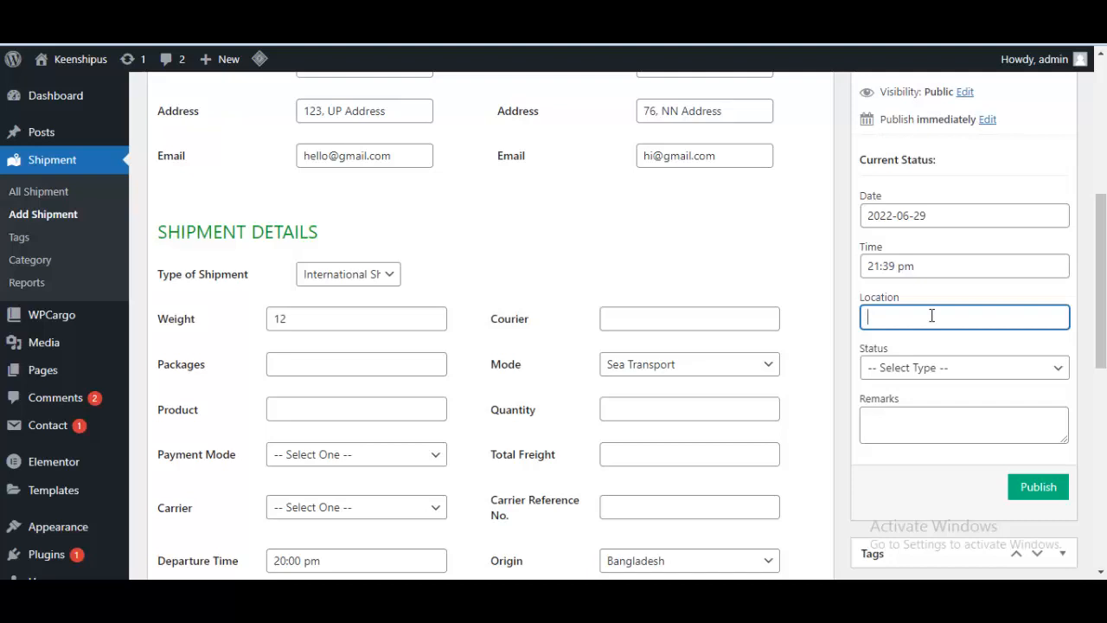
{"action": "left_click", "coordinate": [906, 371]}
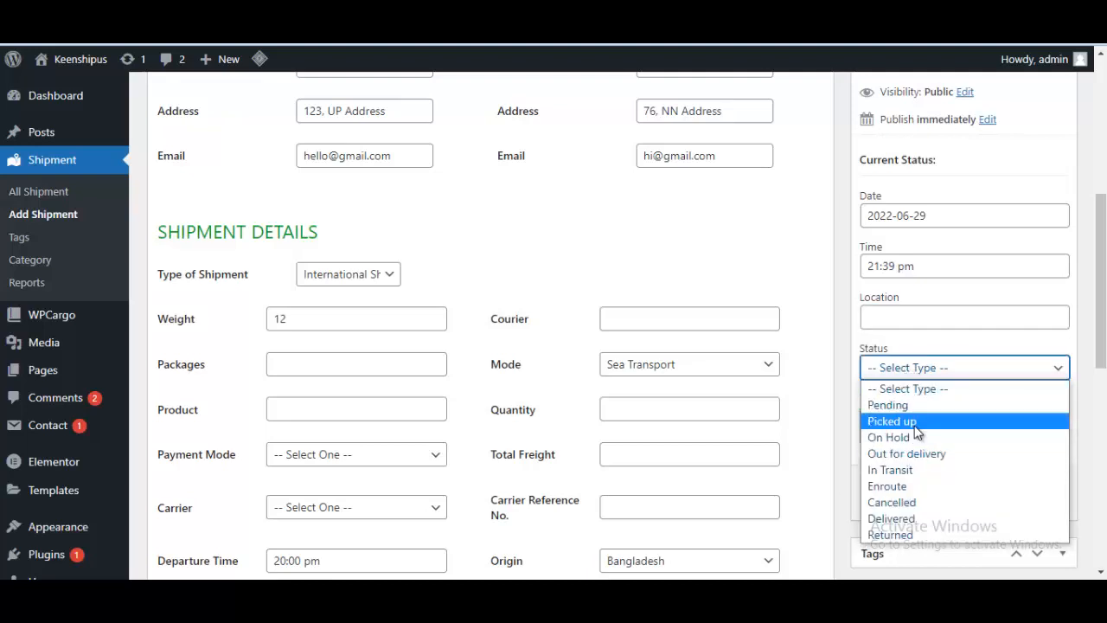
{"action": "left_click", "coordinate": [912, 421]}
{"action": "left_click", "coordinate": [919, 380]}
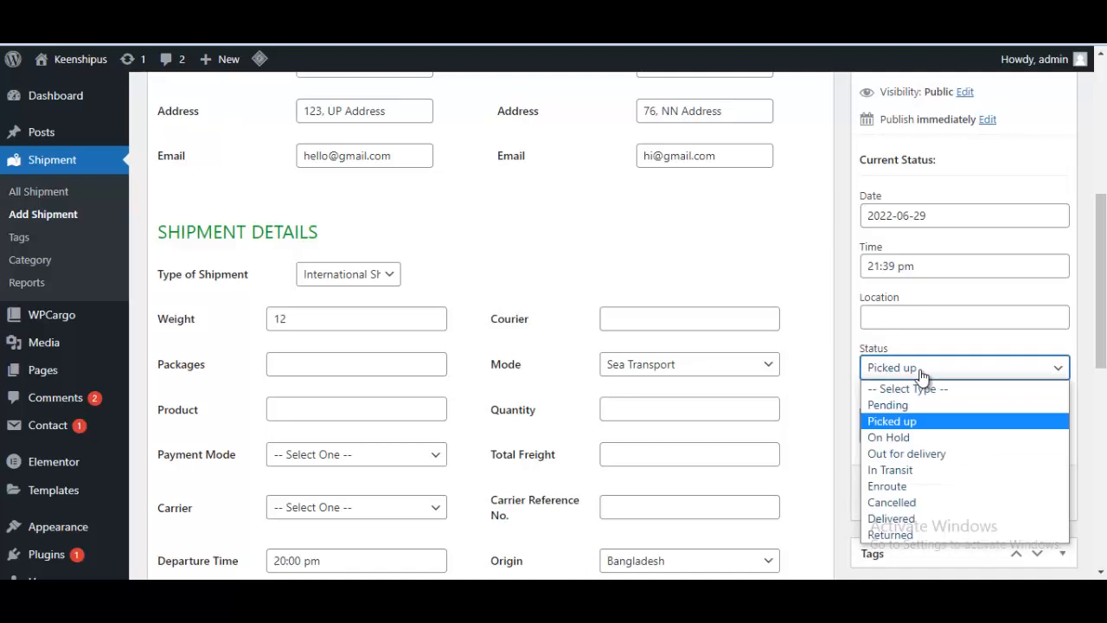
{"action": "left_click", "coordinate": [921, 433]}
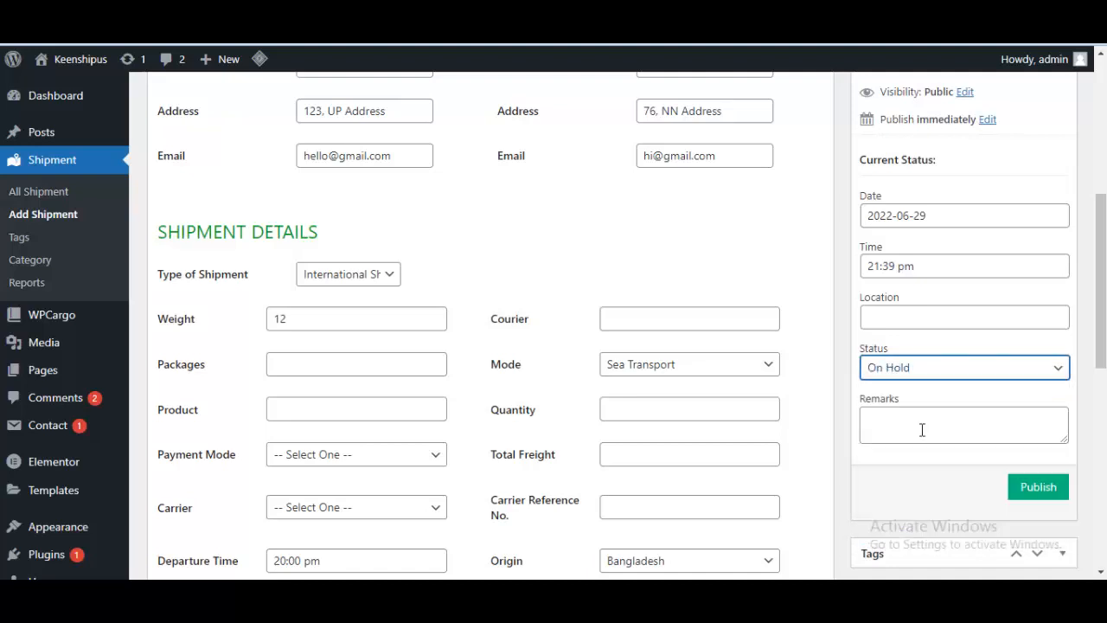
{"action": "left_click", "coordinate": [975, 373]}
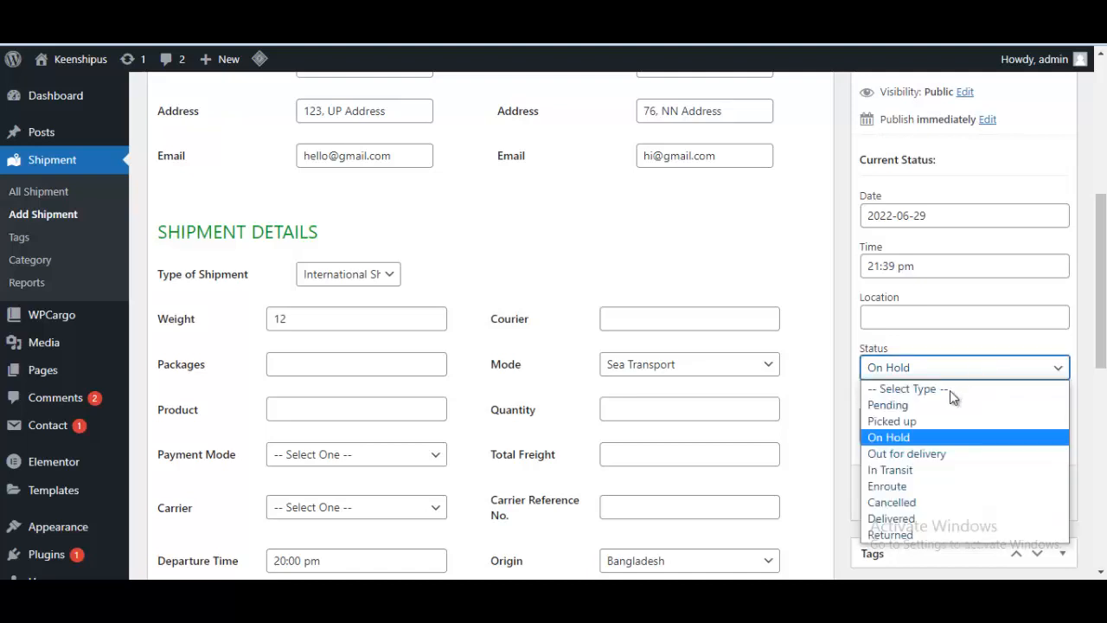
{"action": "left_click", "coordinate": [921, 454]}
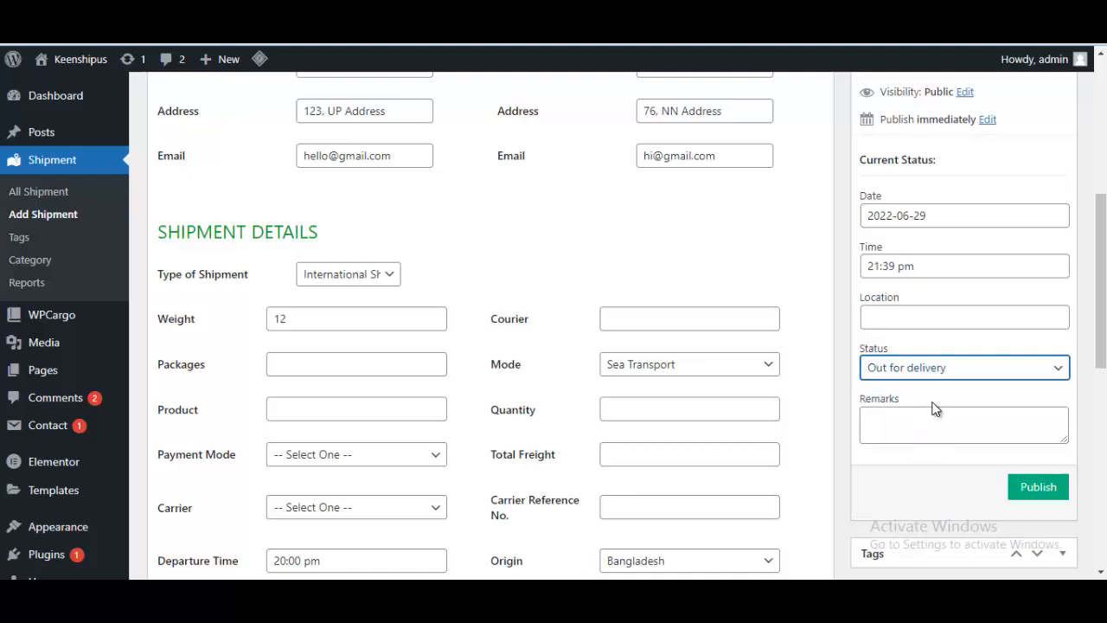
- Set the shipment's current status to In Transit, leave the remarks empty, and publish the shipment
{"action": "left_click", "coordinate": [942, 371]}
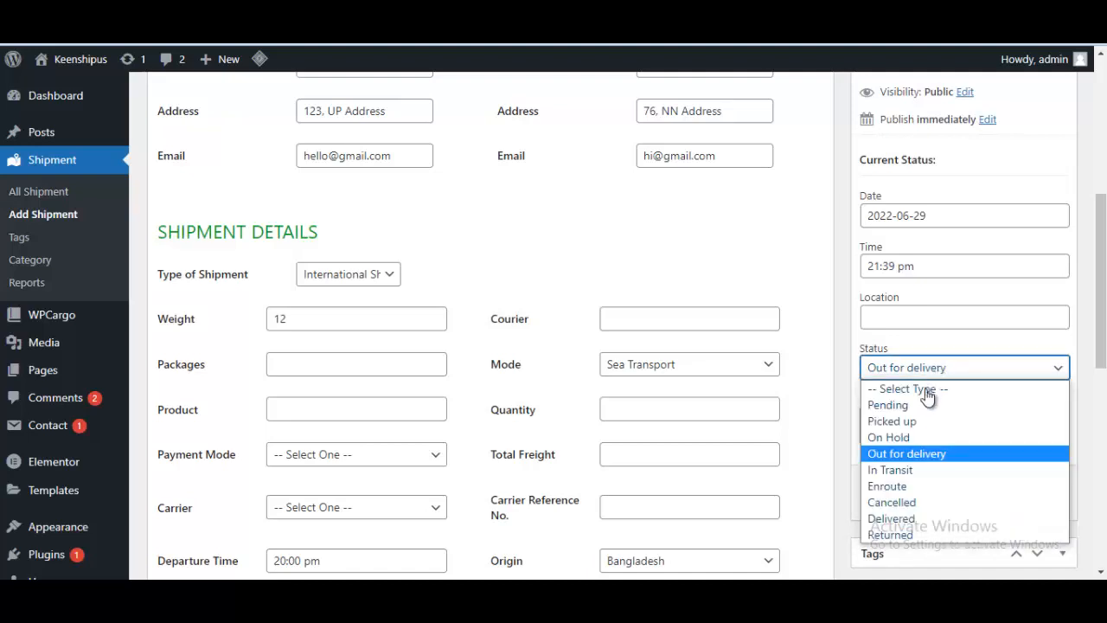
{"action": "left_click", "coordinate": [908, 469]}
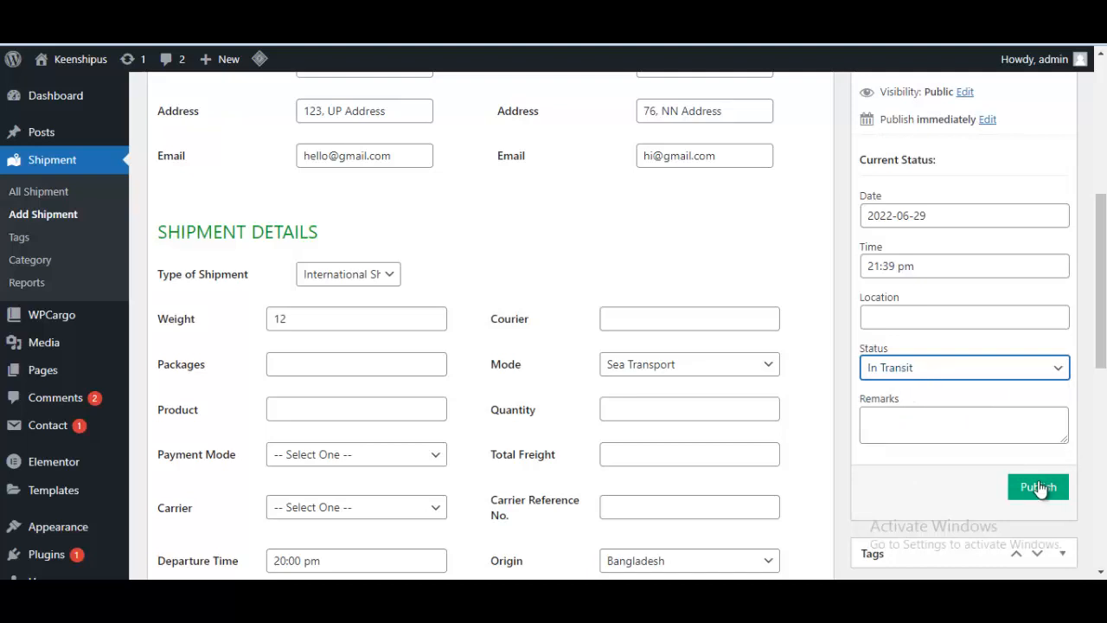
{"action": "left_click", "coordinate": [955, 415]}
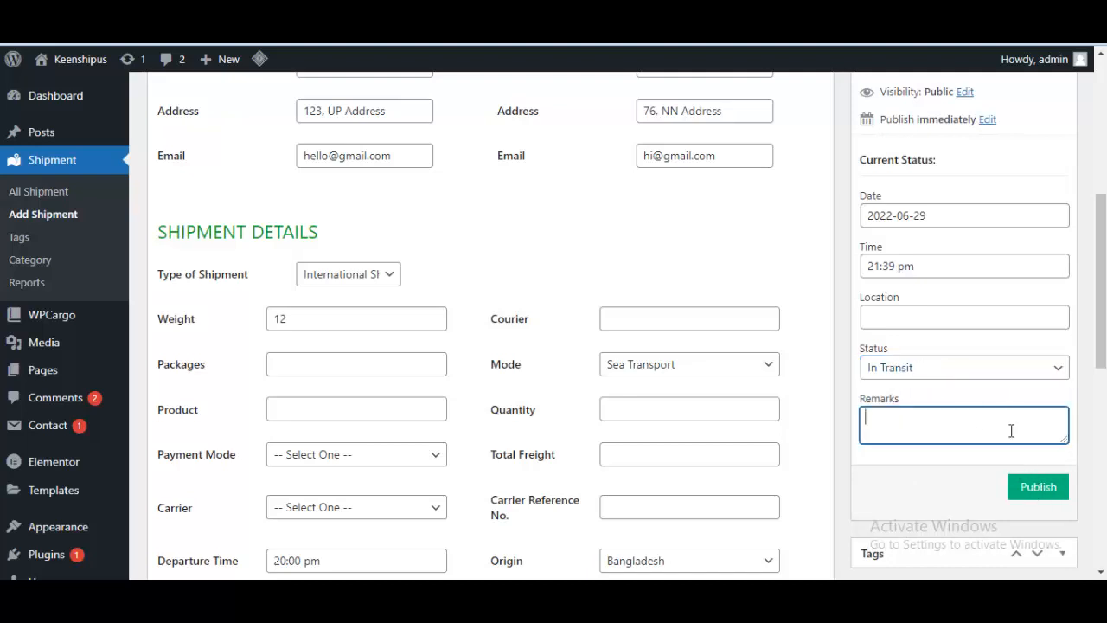
{"action": "left_click", "coordinate": [1037, 487]}
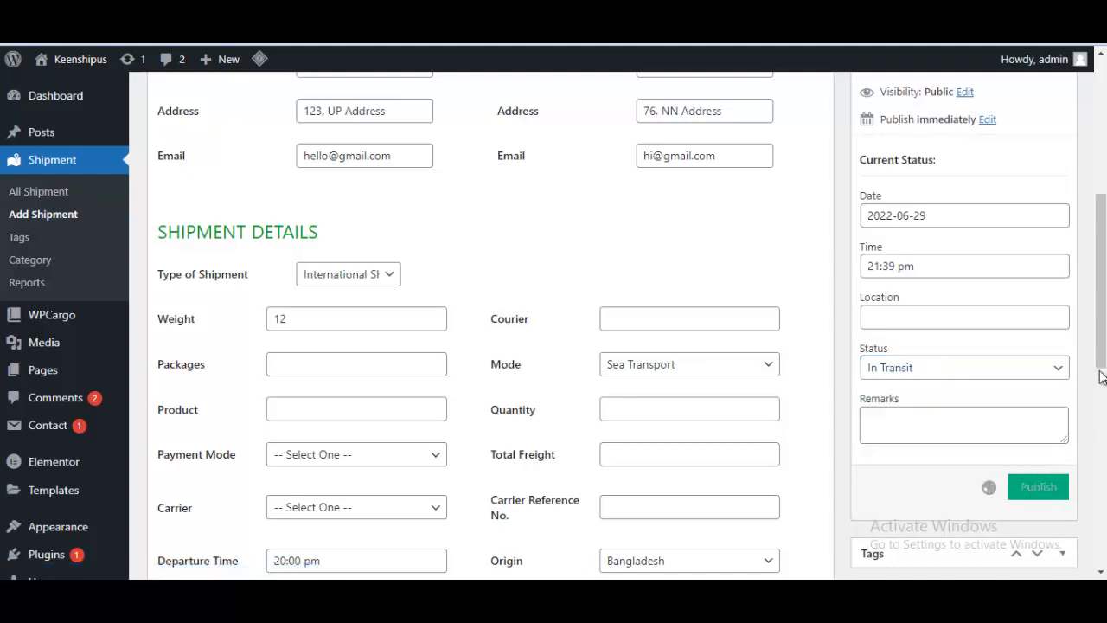
- Copy the published shipment's full tracking number from its title
{"action": "left_click_drag", "start_coordinate": [1100, 359], "coordinate": [1100, 312]}
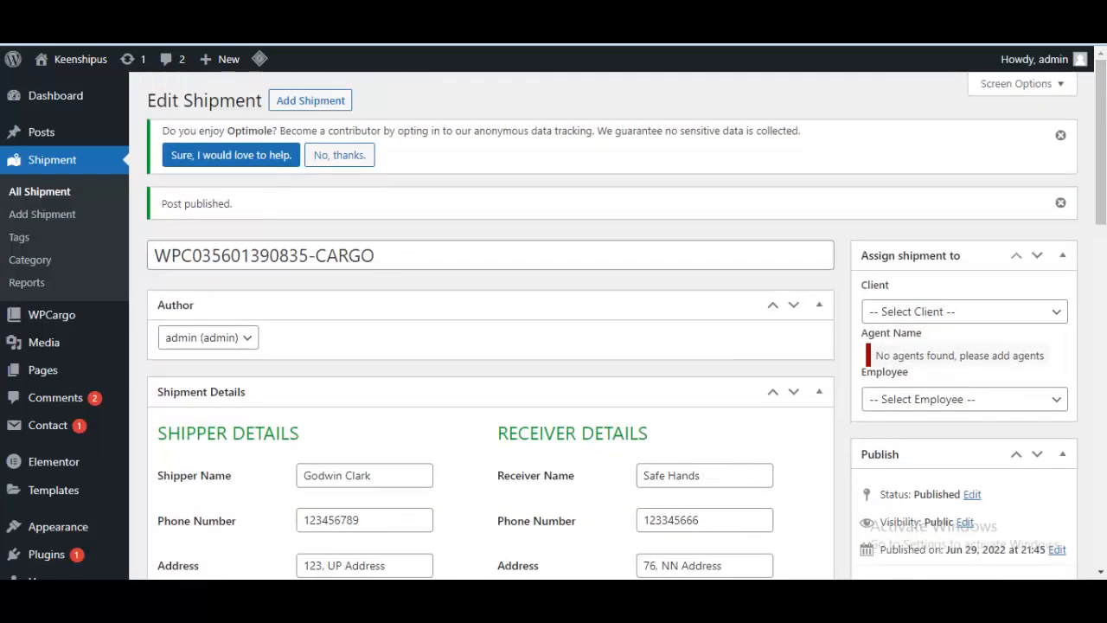
{"action": "left_click_drag", "start_coordinate": [1100, 147], "coordinate": [1100, 291]}
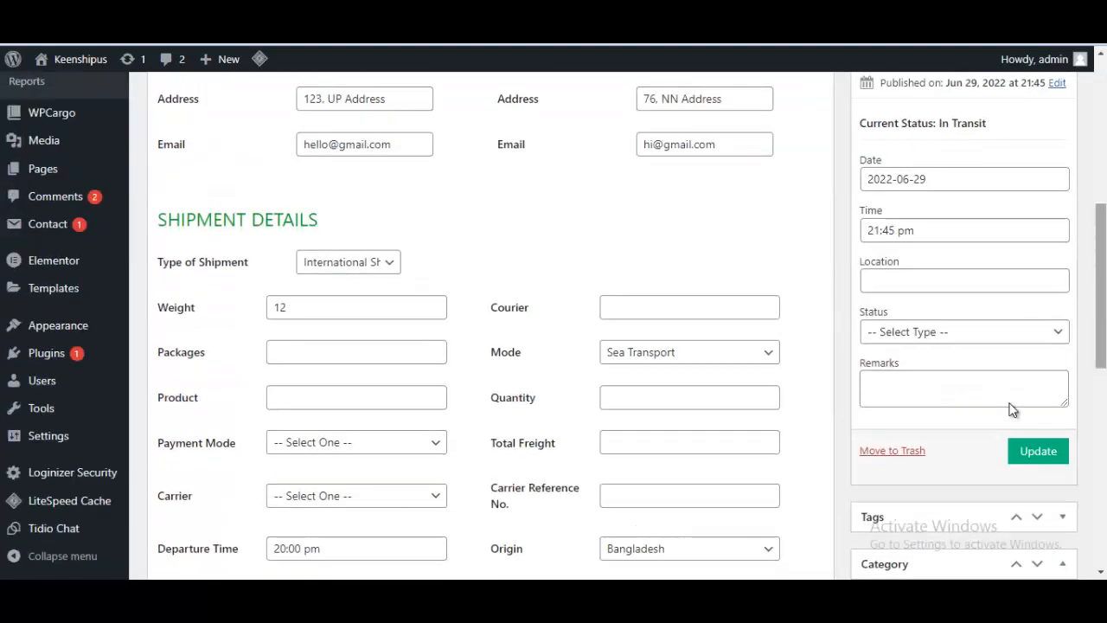
{"action": "left_click_drag", "start_coordinate": [1100, 343], "coordinate": [1102, 206]}
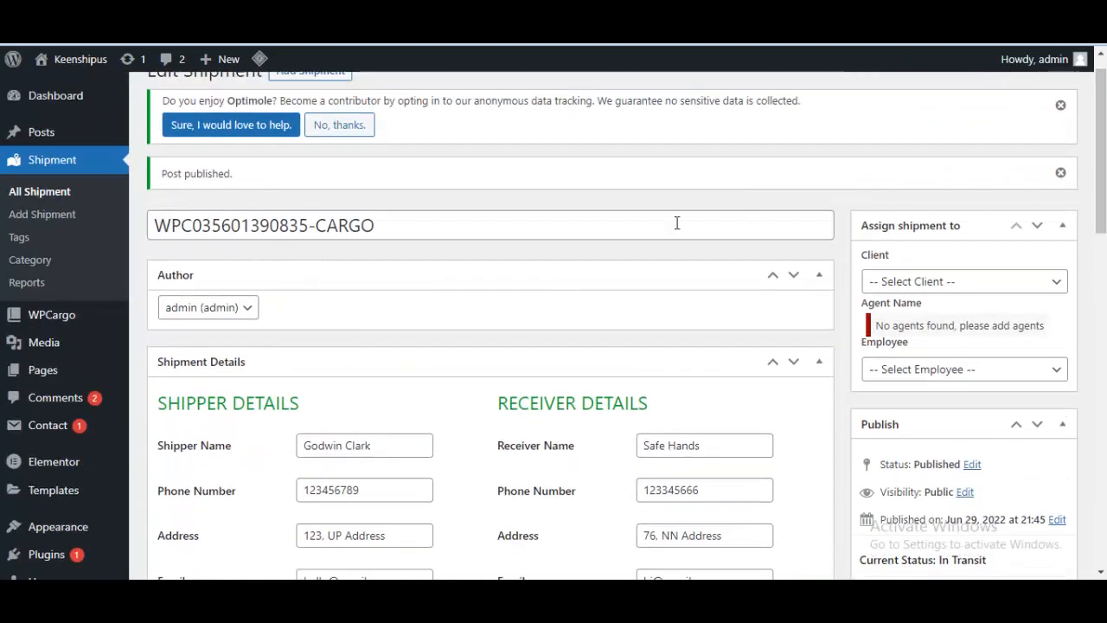
{"action": "triple_click", "coordinate": [396, 226]}
{"action": "key", "text": "ctrl+c"}
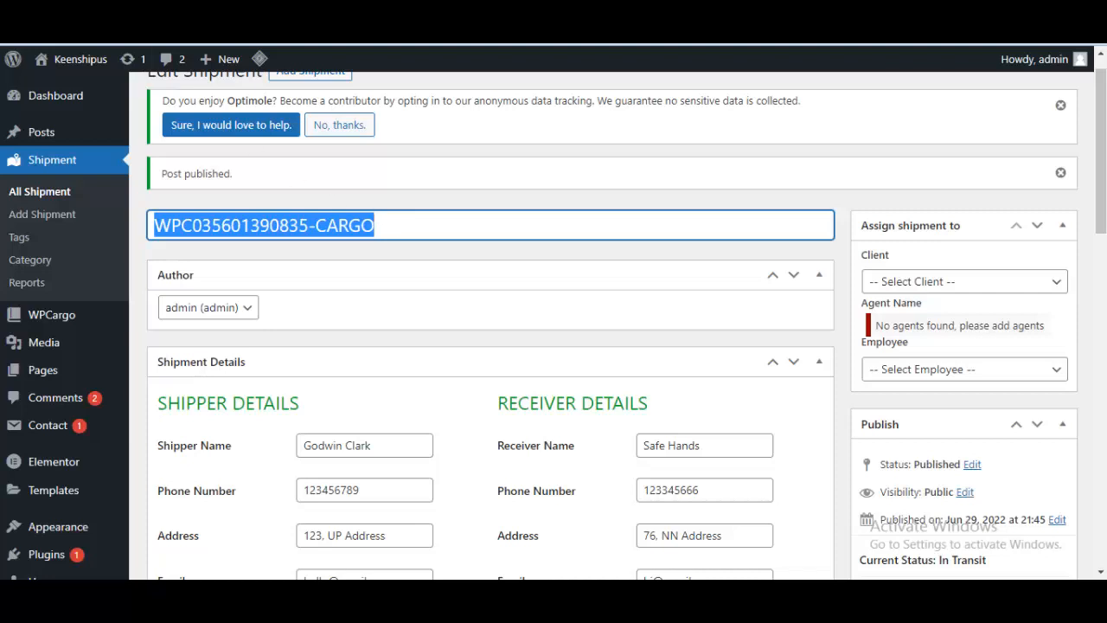
- Switch to the Keenshipus website's Track page and look up the shipment with the copied tracking number
{"action": "left_click", "coordinate": [406, 12]}
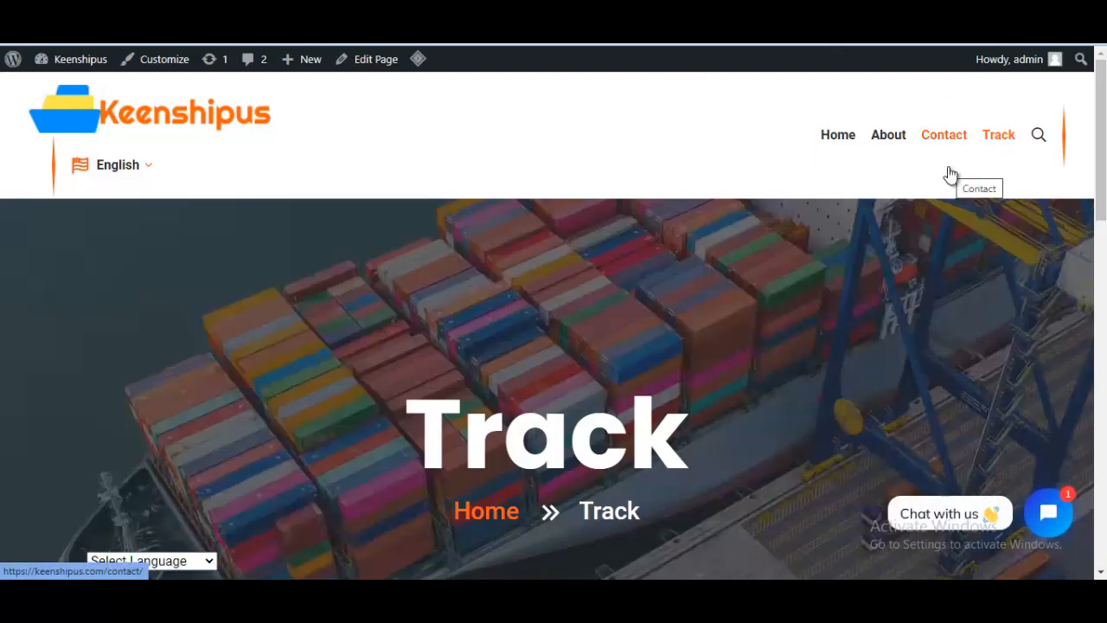
{"action": "left_click_drag", "start_coordinate": [1100, 141], "coordinate": [1104, 280]}
{"action": "left_click", "coordinate": [199, 344]}
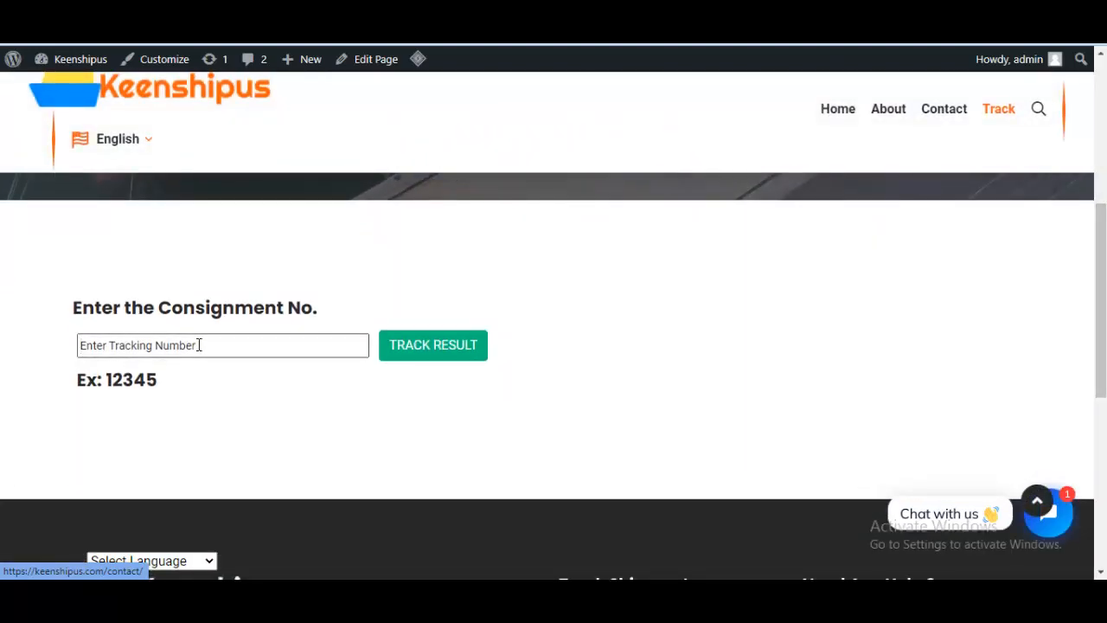
{"action": "key", "text": "ctrl+v"}
{"action": "left_click", "coordinate": [465, 354]}
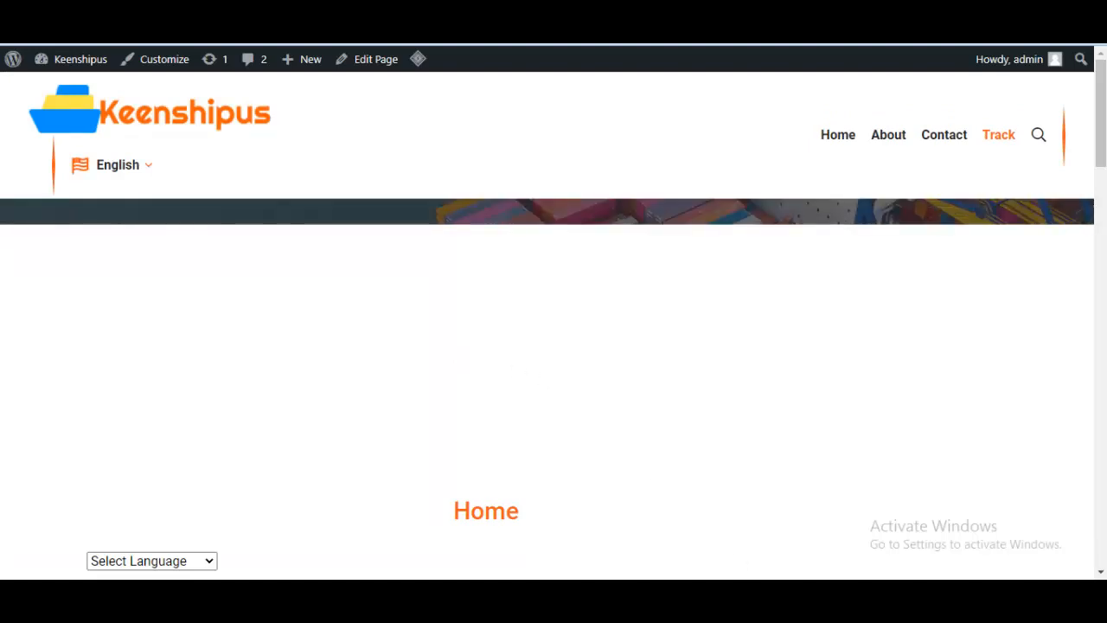
{"action": "left_click", "coordinate": [823, 551]}
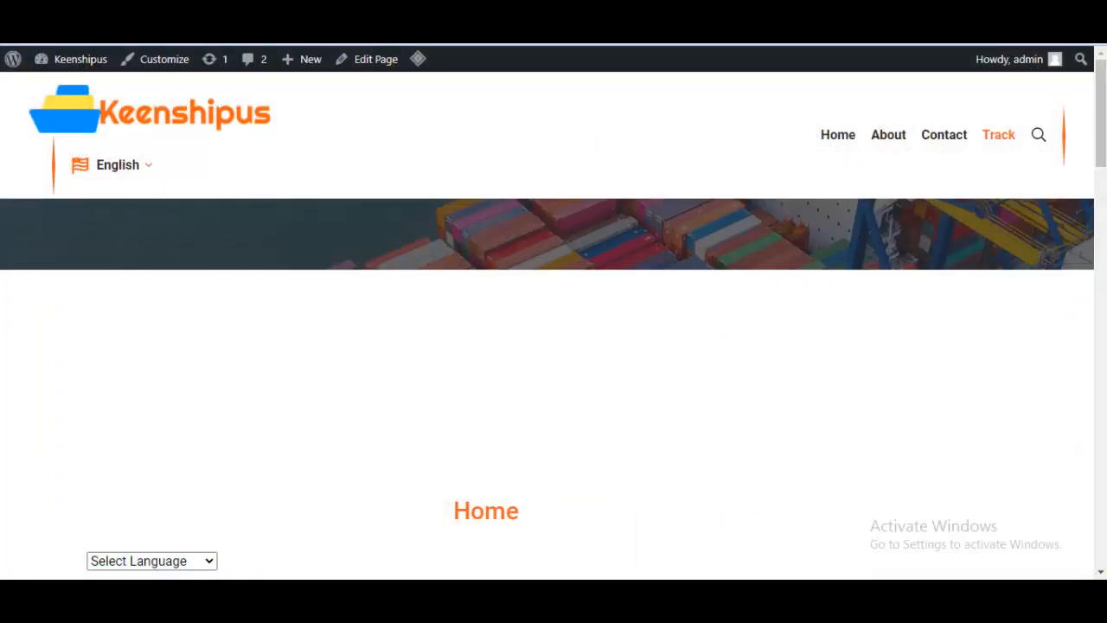
{"action": "left_click", "coordinate": [1032, 537]}
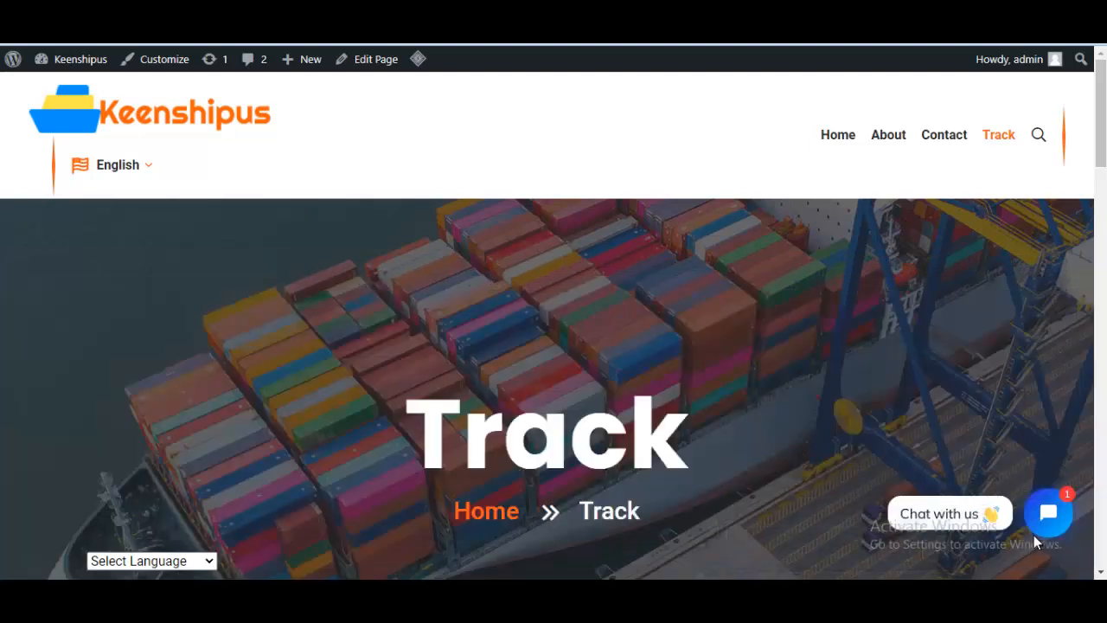
- Examine the barcode, shipper information, receiver information and shipment status in the tracking result
{"action": "scroll", "coordinate": [553, 346], "scroll_direction": "down", "scroll_amount": 5}
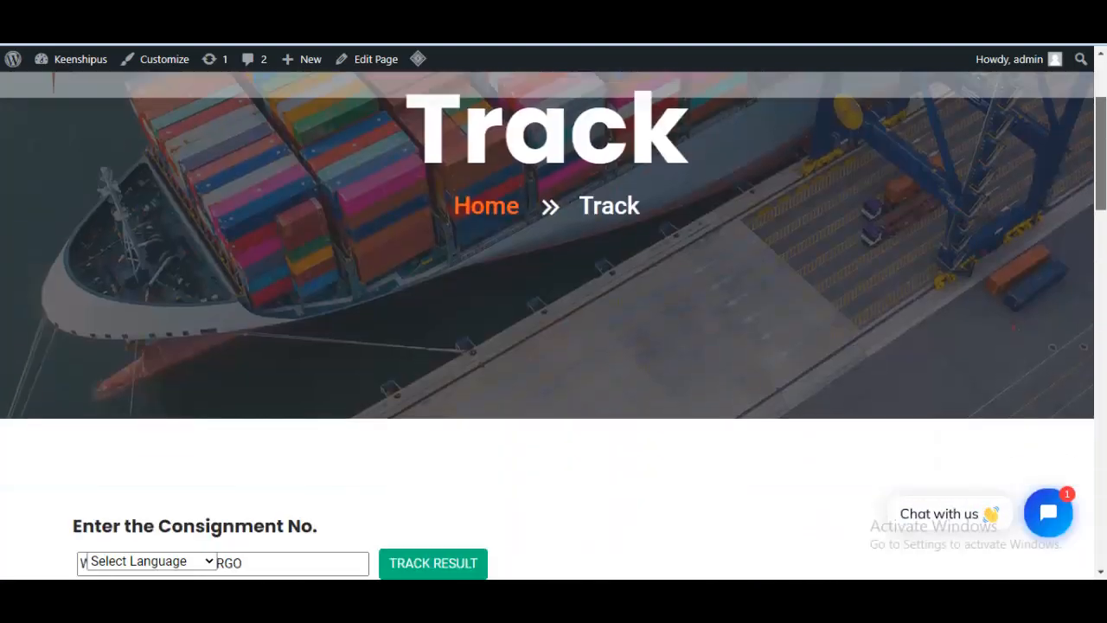
{"action": "scroll", "coordinate": [553, 363], "scroll_direction": "down", "scroll_amount": 2}
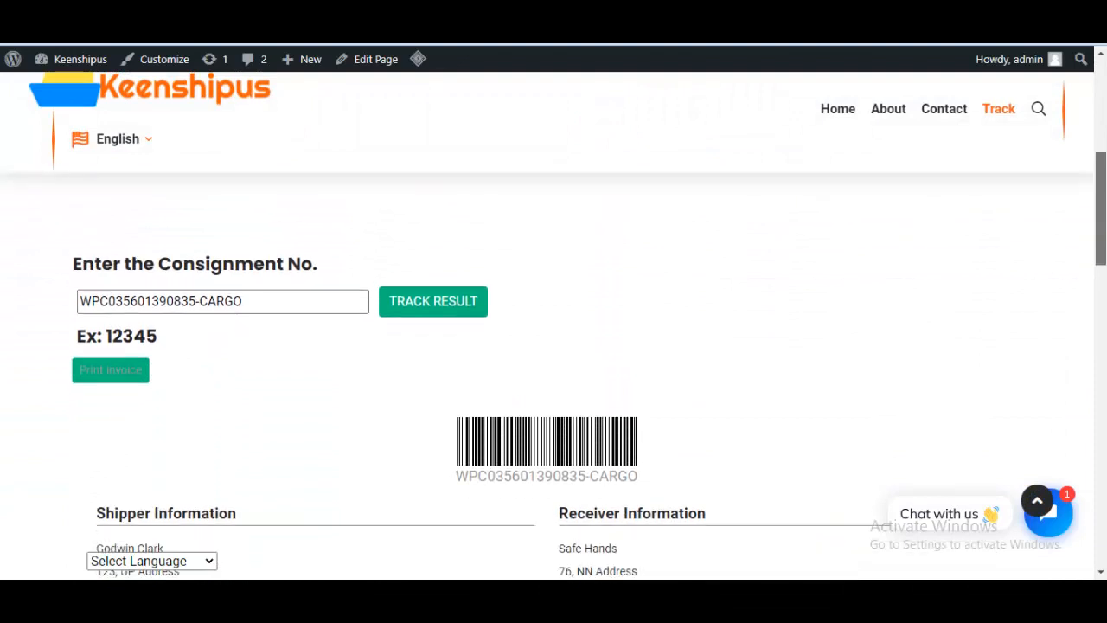
{"action": "scroll", "coordinate": [553, 363], "scroll_direction": "down", "scroll_amount": 3}
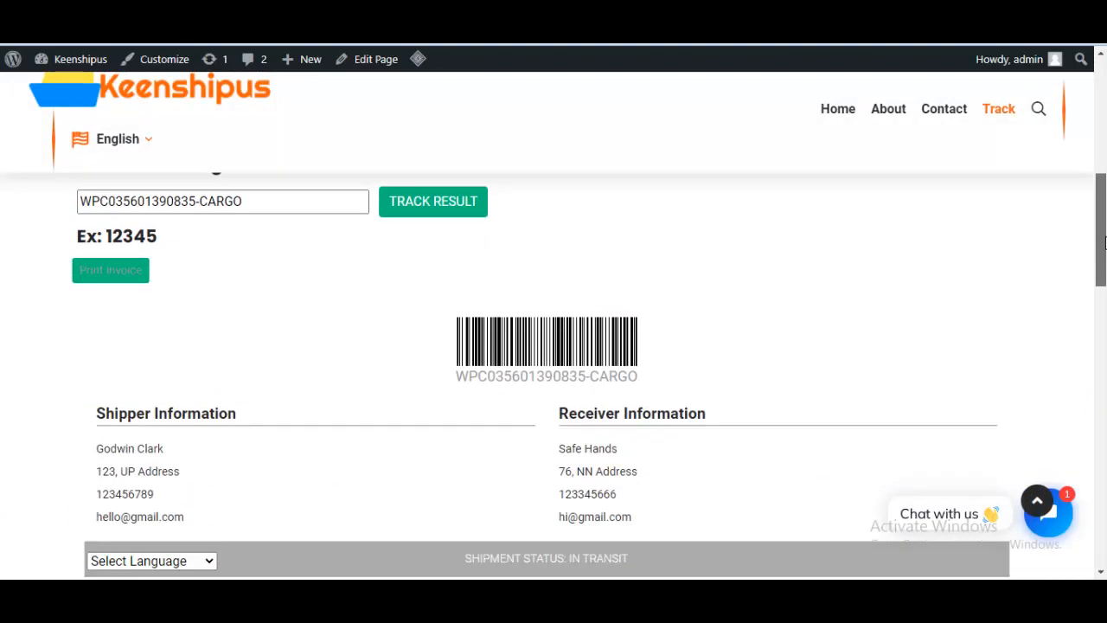
{"action": "left_click_drag", "start_coordinate": [1104, 257], "coordinate": [1104, 264]}
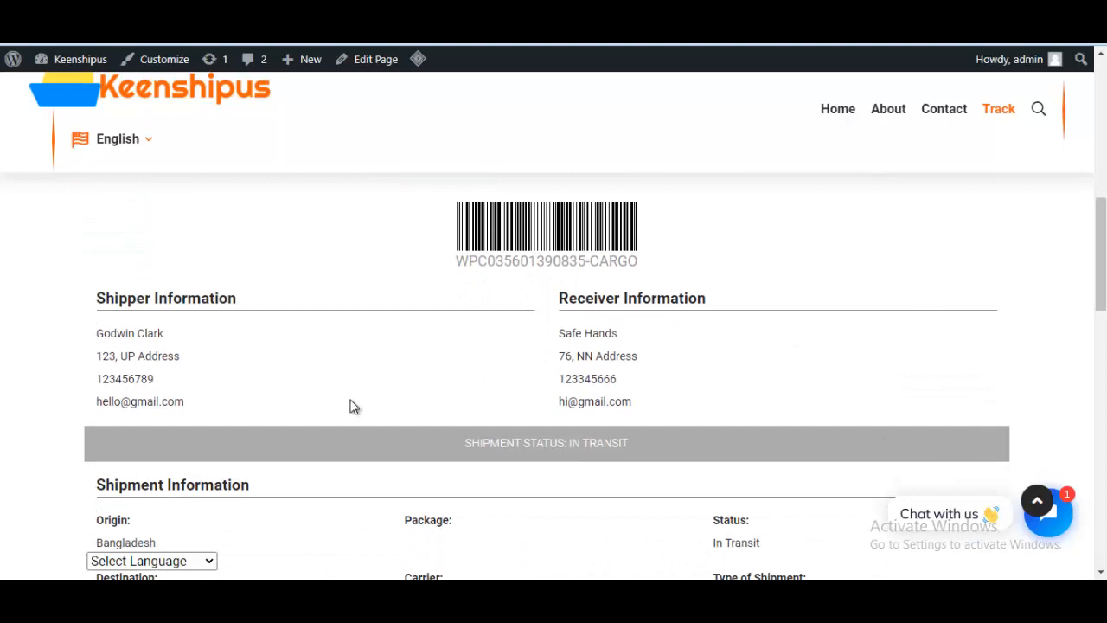
{"action": "left_click_drag", "start_coordinate": [111, 324], "coordinate": [126, 359]}
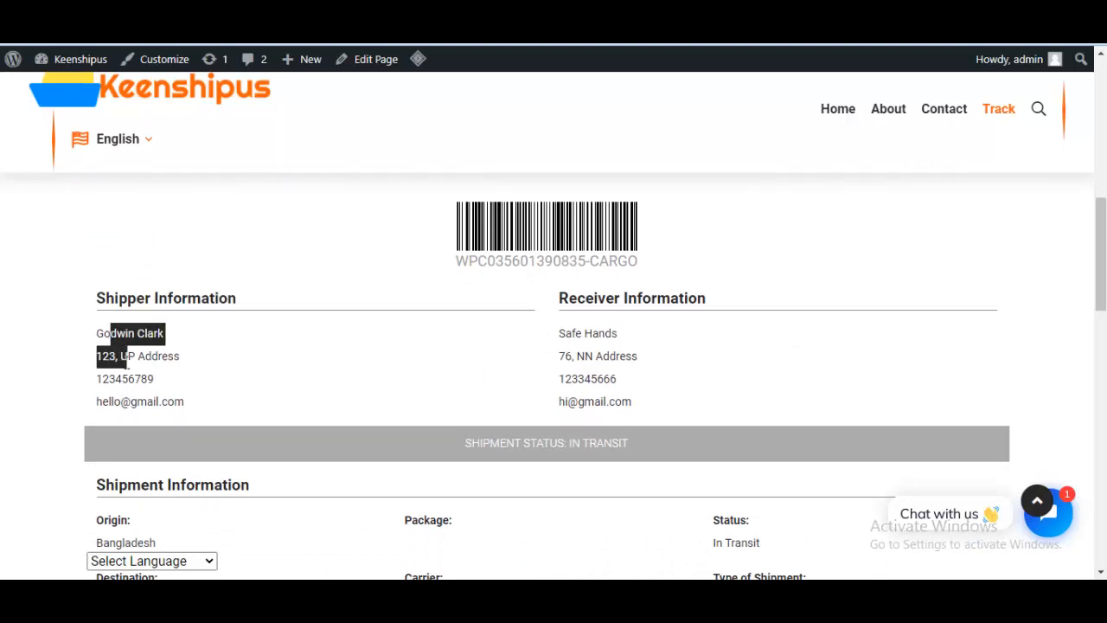
{"action": "left_click", "coordinate": [323, 373]}
{"action": "left_click_drag", "start_coordinate": [583, 362], "coordinate": [625, 366]}
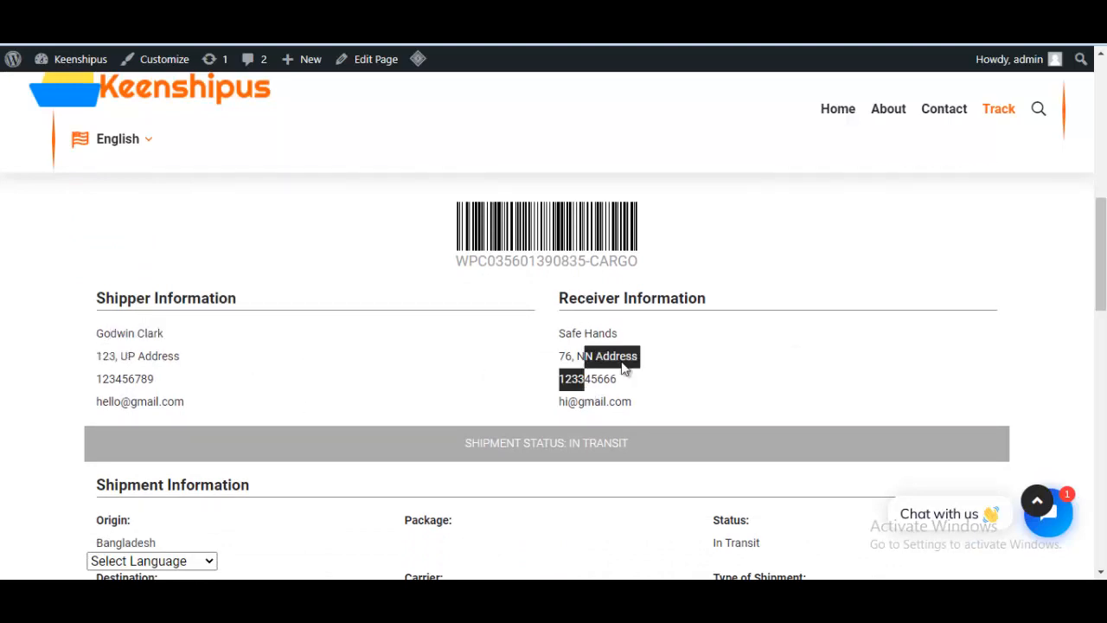
{"action": "left_click", "coordinate": [672, 362]}
{"action": "left_click_drag", "start_coordinate": [462, 446], "coordinate": [634, 445]}
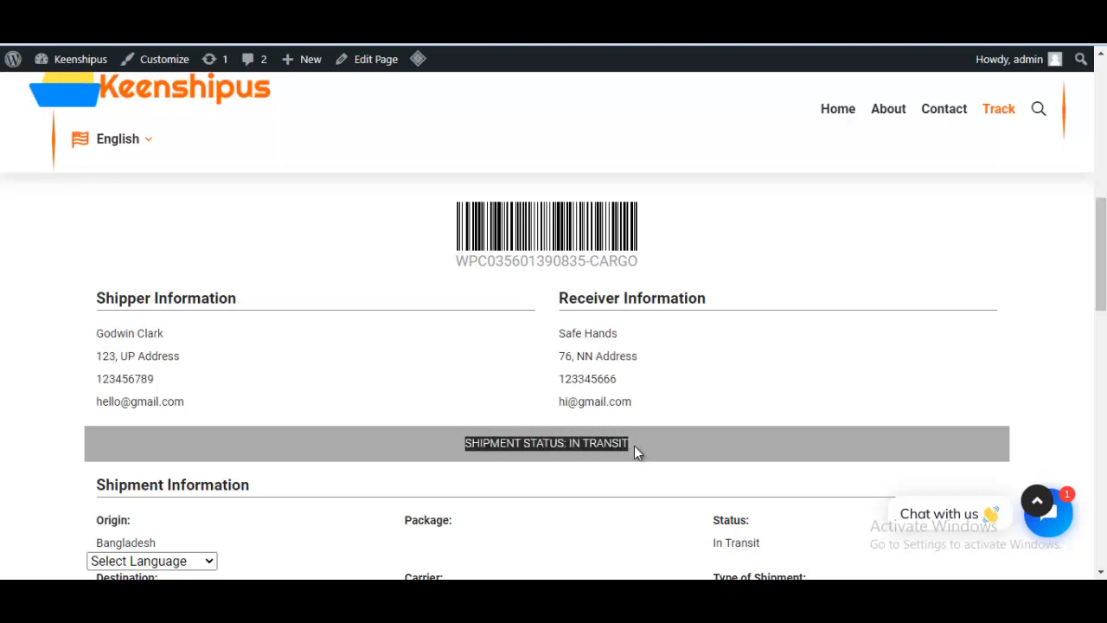
{"action": "left_click", "coordinate": [789, 398]}
- Examine the shipment information, comments, packages and shipment history in the tracking result
{"action": "left_click_drag", "start_coordinate": [1100, 257], "coordinate": [1101, 304]}
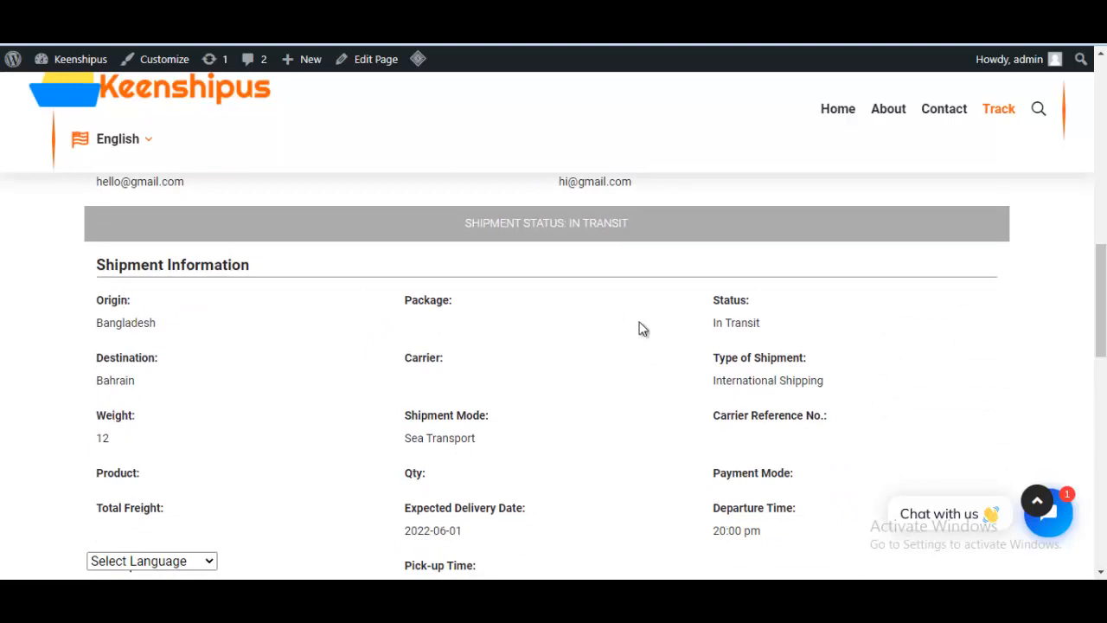
{"action": "scroll", "coordinate": [1099, 344], "scroll_direction": "down", "scroll_amount": 3}
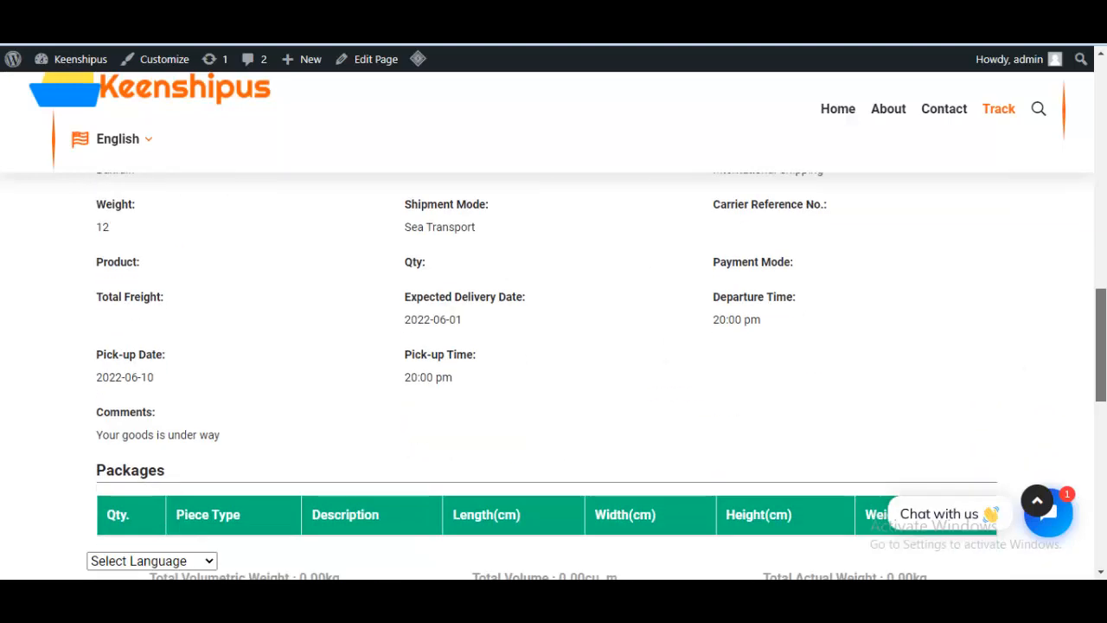
{"action": "scroll", "coordinate": [1098, 363], "scroll_direction": "down", "scroll_amount": 1}
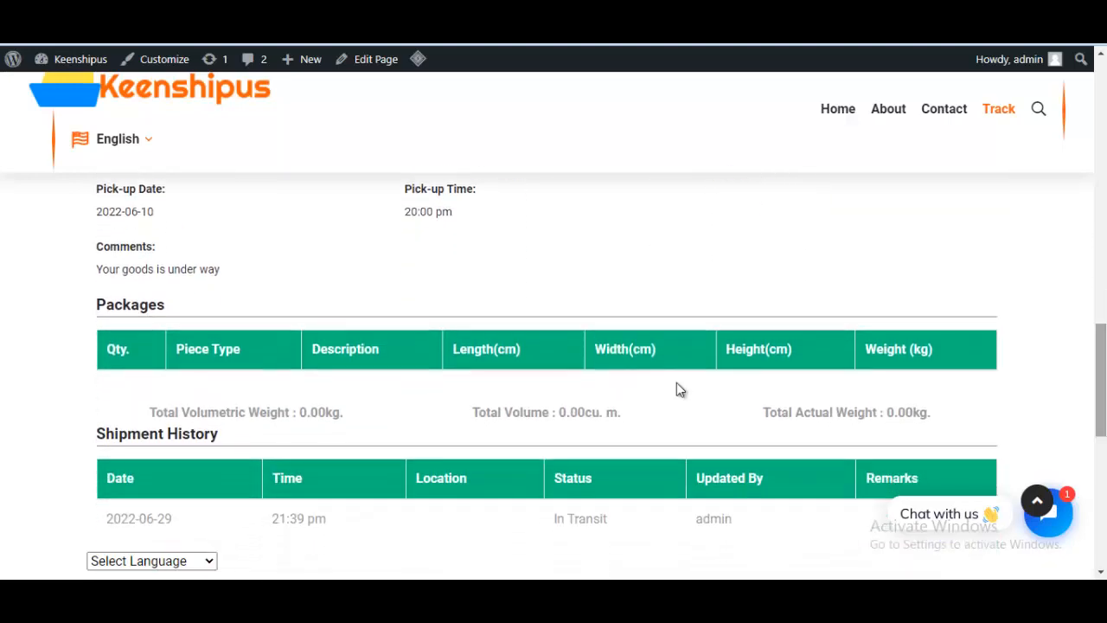
{"action": "scroll", "coordinate": [1100, 415], "scroll_direction": "down", "scroll_amount": 3}
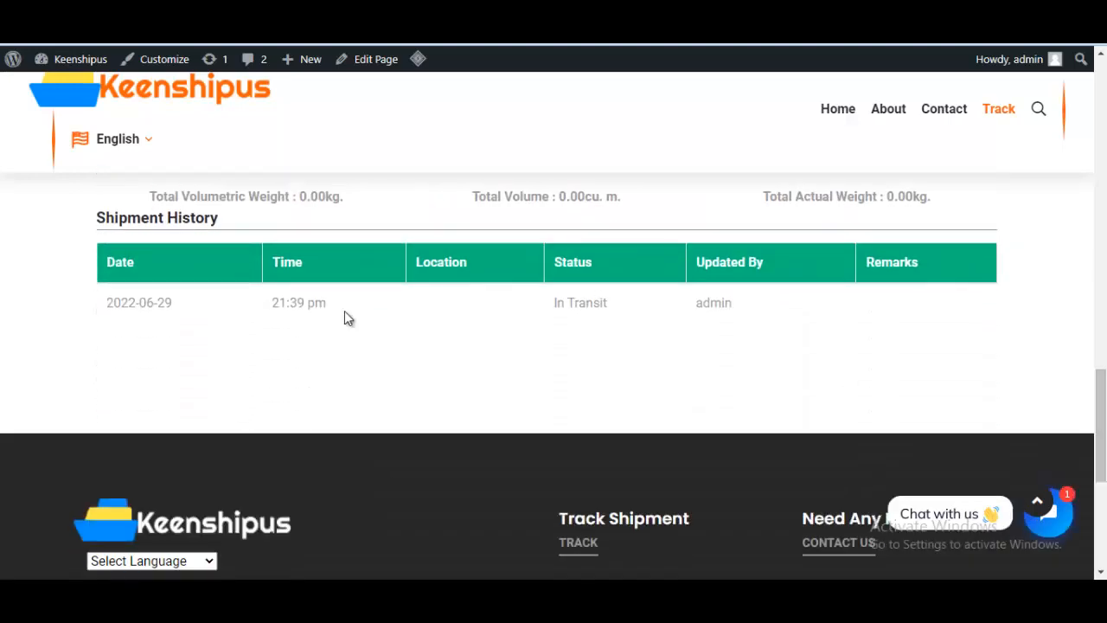
{"action": "left_click_drag", "start_coordinate": [108, 260], "coordinate": [449, 290]}
{"action": "left_click", "coordinate": [450, 290]}
{"action": "scroll", "coordinate": [1099, 432], "scroll_direction": "up", "scroll_amount": 3}
{"action": "scroll", "coordinate": [553, 345], "scroll_direction": "up", "scroll_amount": 10}
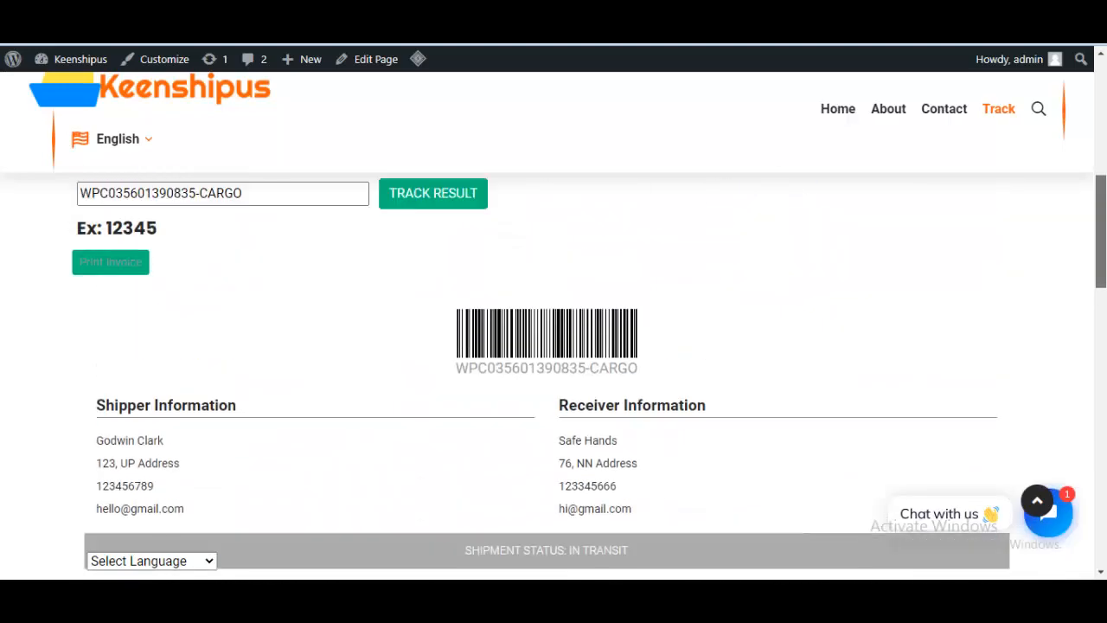
{"action": "scroll", "coordinate": [1104, 263], "scroll_direction": "down", "scroll_amount": 8}
{"action": "scroll", "coordinate": [1104, 264], "scroll_direction": "up", "scroll_amount": 3}
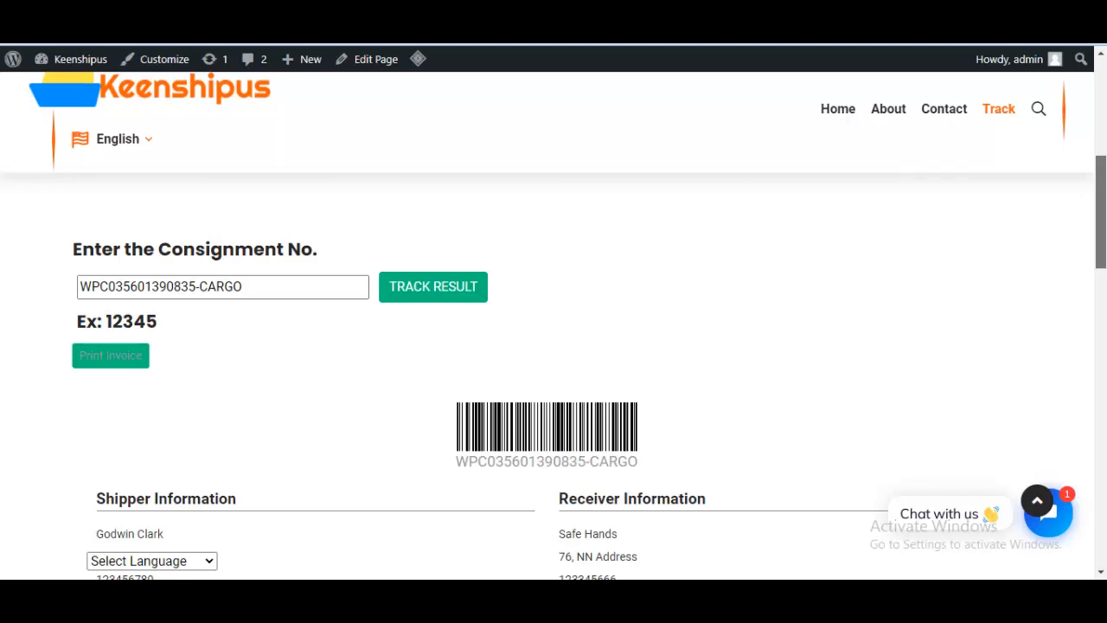
{"action": "scroll", "coordinate": [554, 346], "scroll_direction": "up", "scroll_amount": 2}
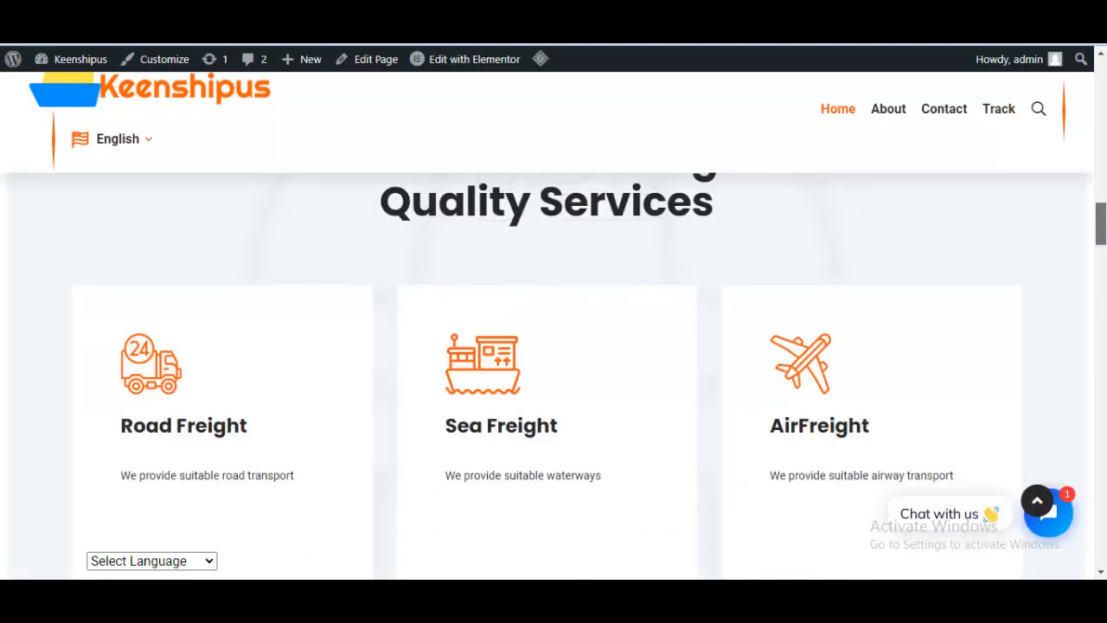
- Examine the website's Home page, covering the hero banner, freight service cards, About Us and Working Process sections
{"action": "scroll", "coordinate": [553, 375], "scroll_direction": "up", "scroll_amount": 5}
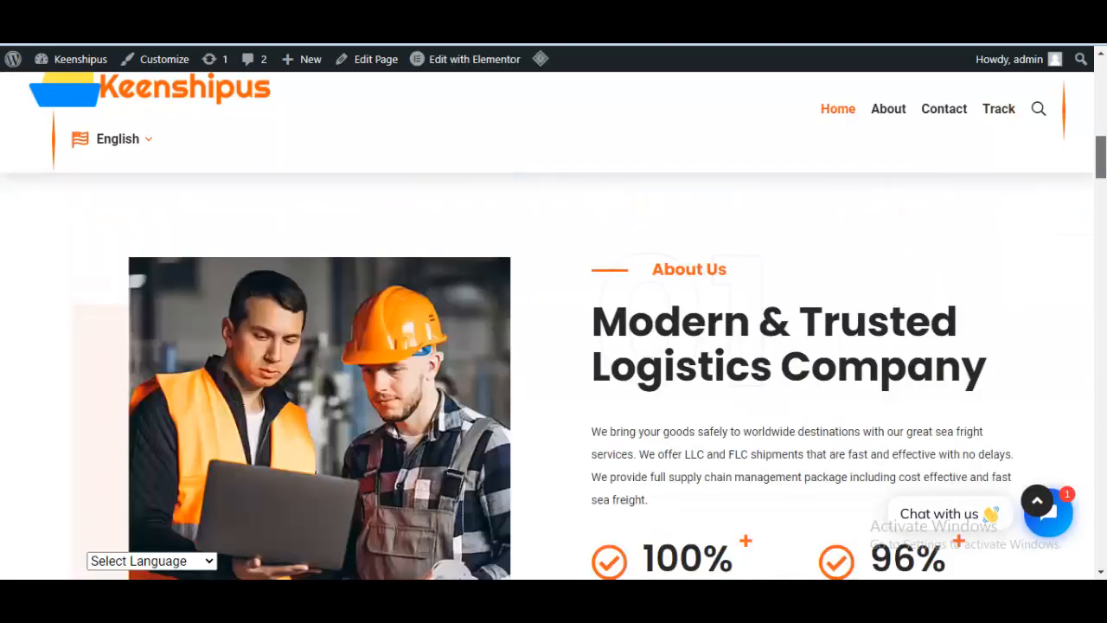
{"action": "scroll", "coordinate": [554, 375], "scroll_direction": "up", "scroll_amount": 10}
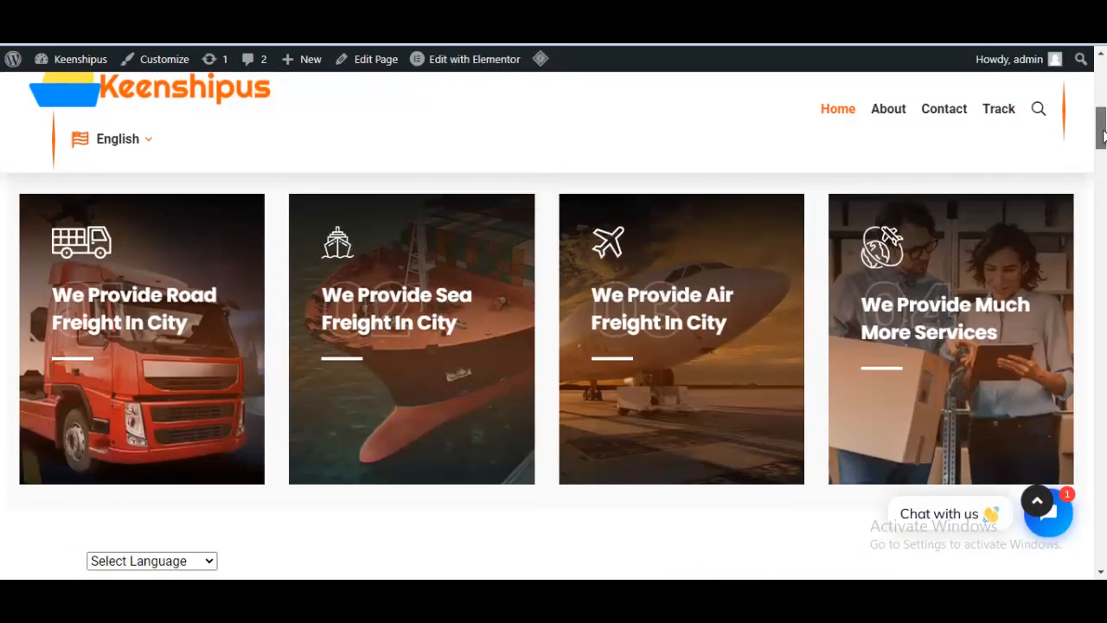
{"action": "scroll", "coordinate": [1101, 82], "scroll_direction": "up", "scroll_amount": 4}
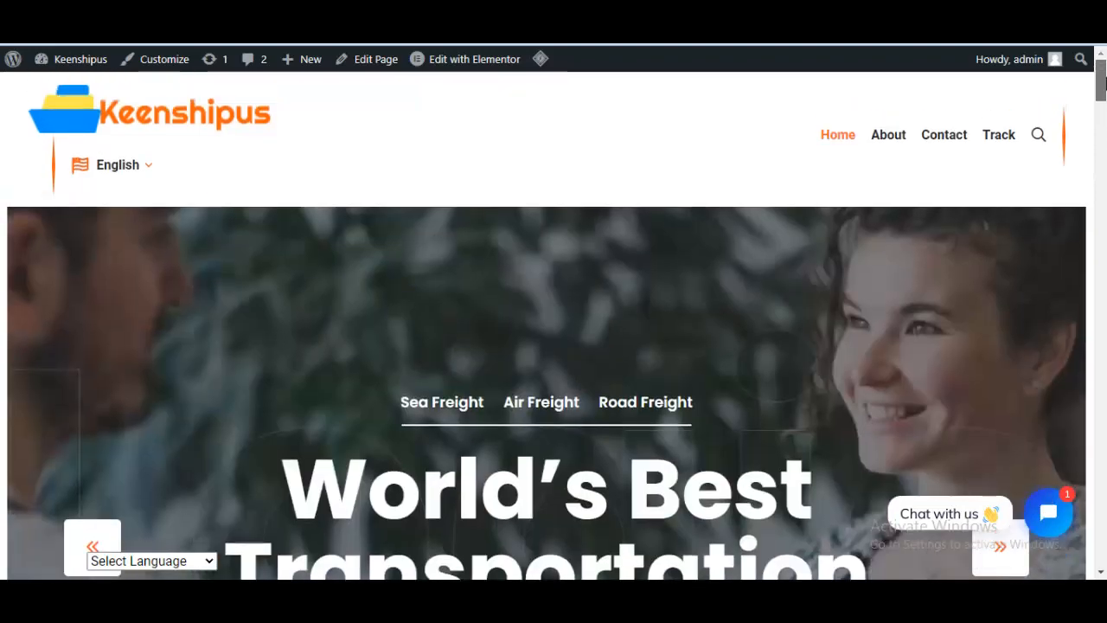
{"action": "scroll", "coordinate": [1101, 82], "scroll_direction": "down", "scroll_amount": 7}
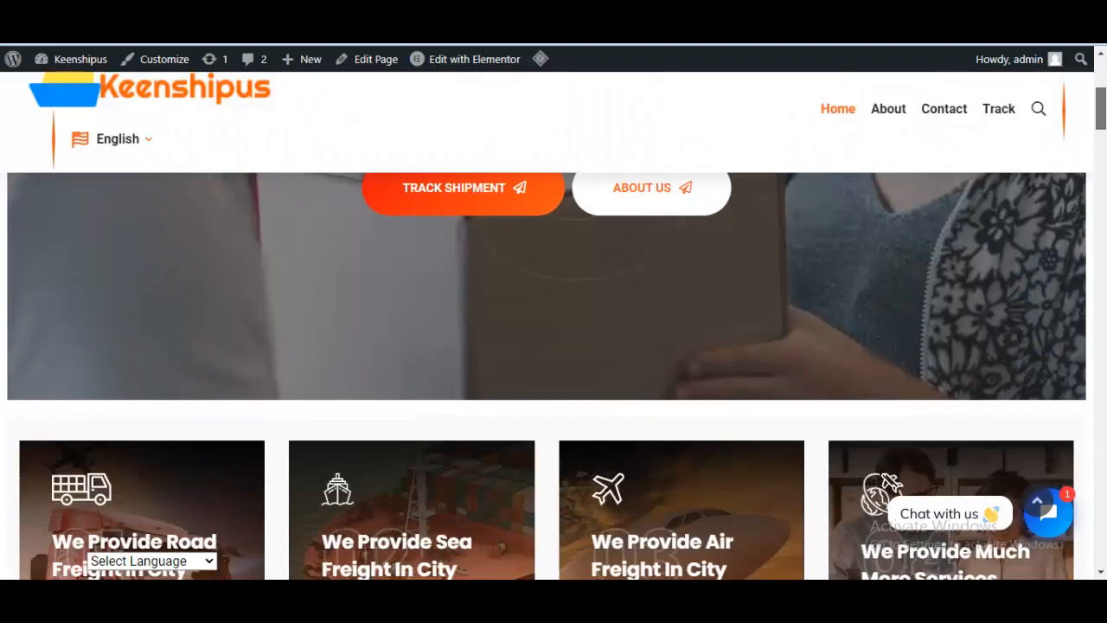
{"action": "scroll", "coordinate": [1103, 166], "scroll_direction": "down", "scroll_amount": 5}
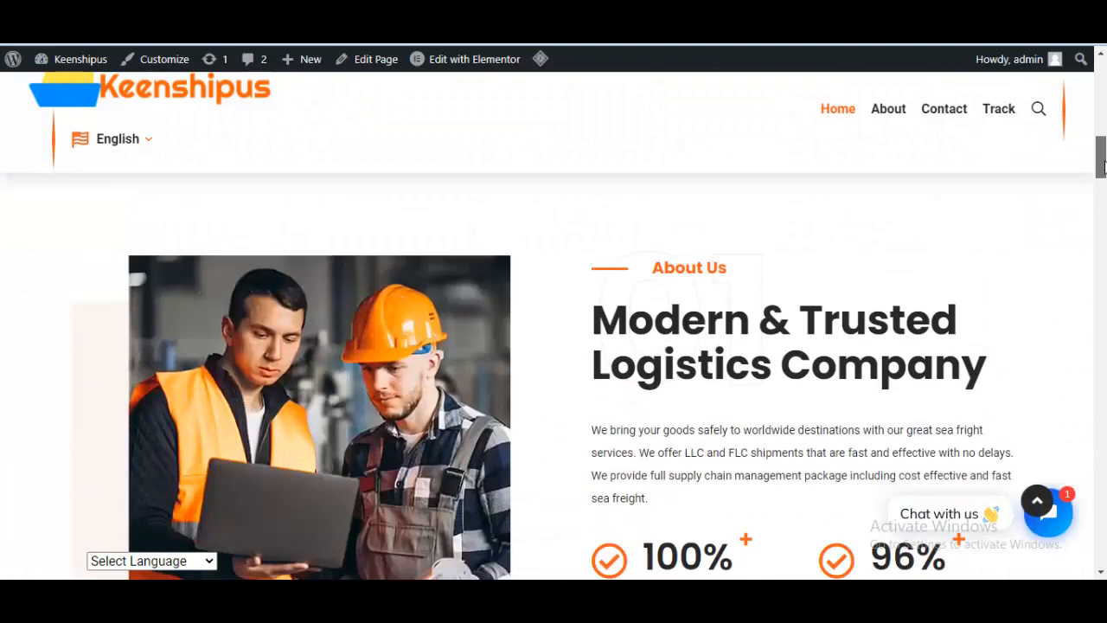
{"action": "left_click_drag", "start_coordinate": [1103, 166], "coordinate": [1103, 79]}
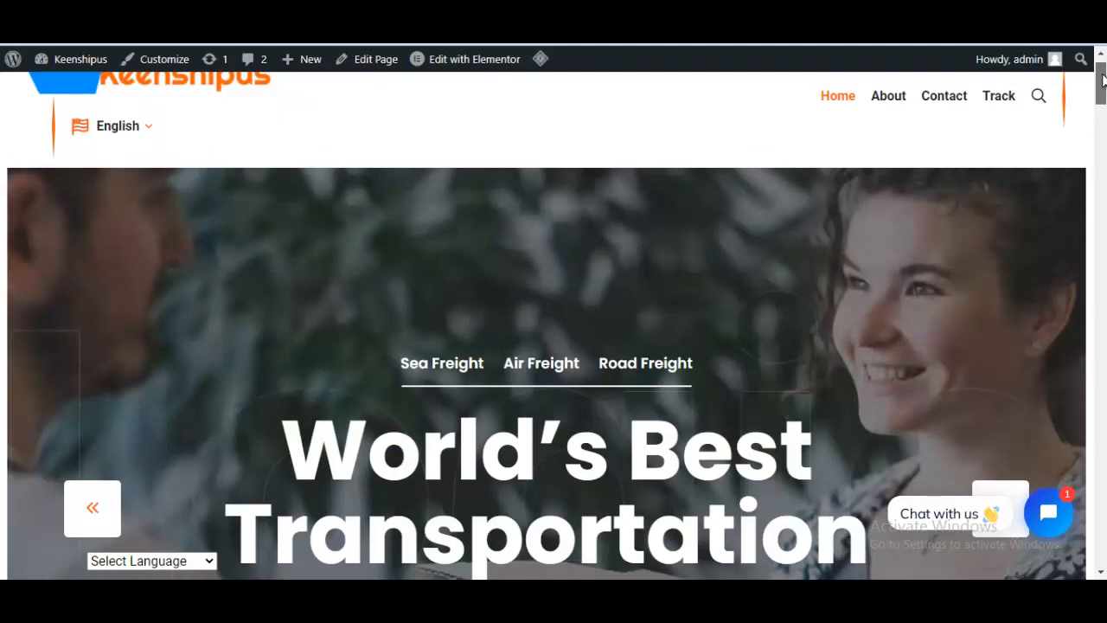
{"action": "left_click_drag", "start_coordinate": [1103, 80], "coordinate": [1101, 133]}
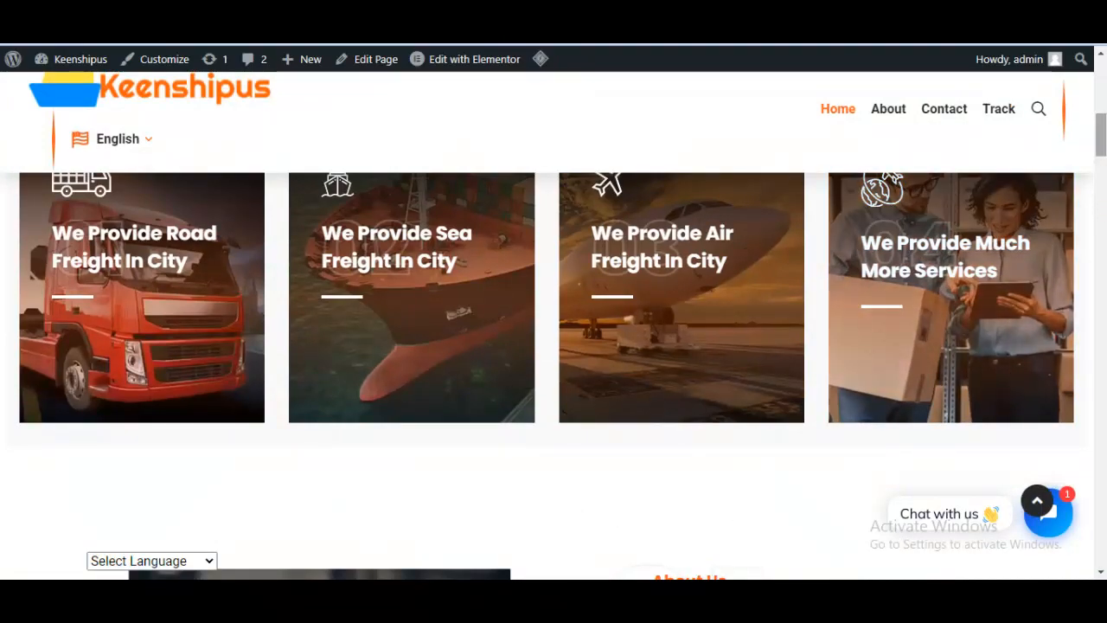
{"action": "scroll", "coordinate": [553, 372], "scroll_direction": "up", "scroll_amount": 8}
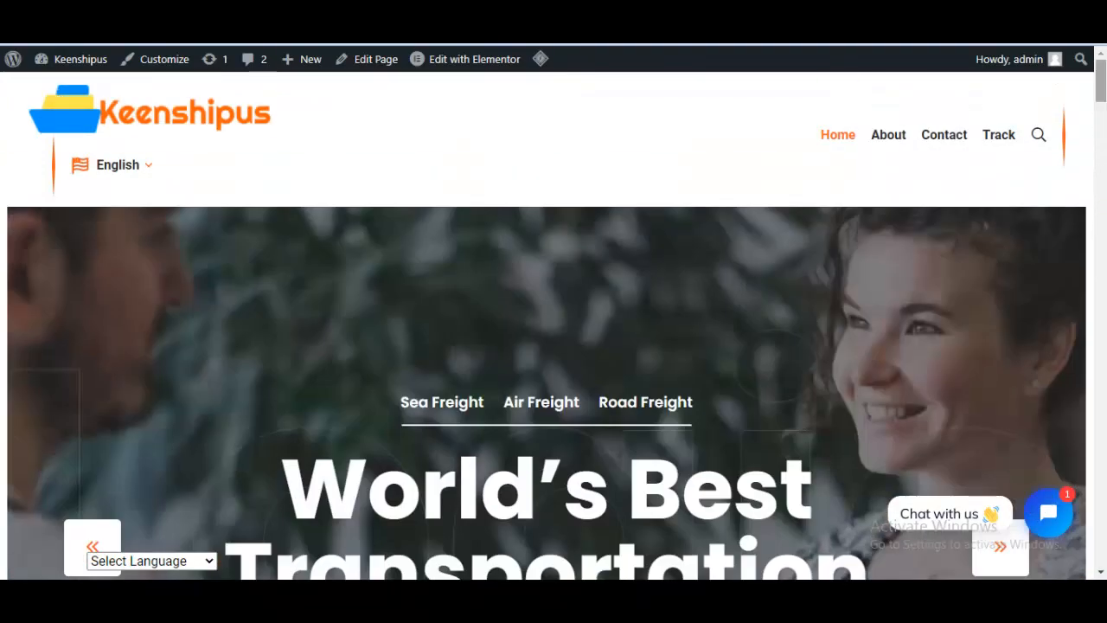
{"action": "scroll", "coordinate": [1100, 136], "scroll_direction": "down", "scroll_amount": 5}
{"action": "left_click_drag", "start_coordinate": [1100, 138], "coordinate": [1101, 164]}
{"action": "scroll", "coordinate": [1087, 286], "scroll_direction": "down", "scroll_amount": 10}
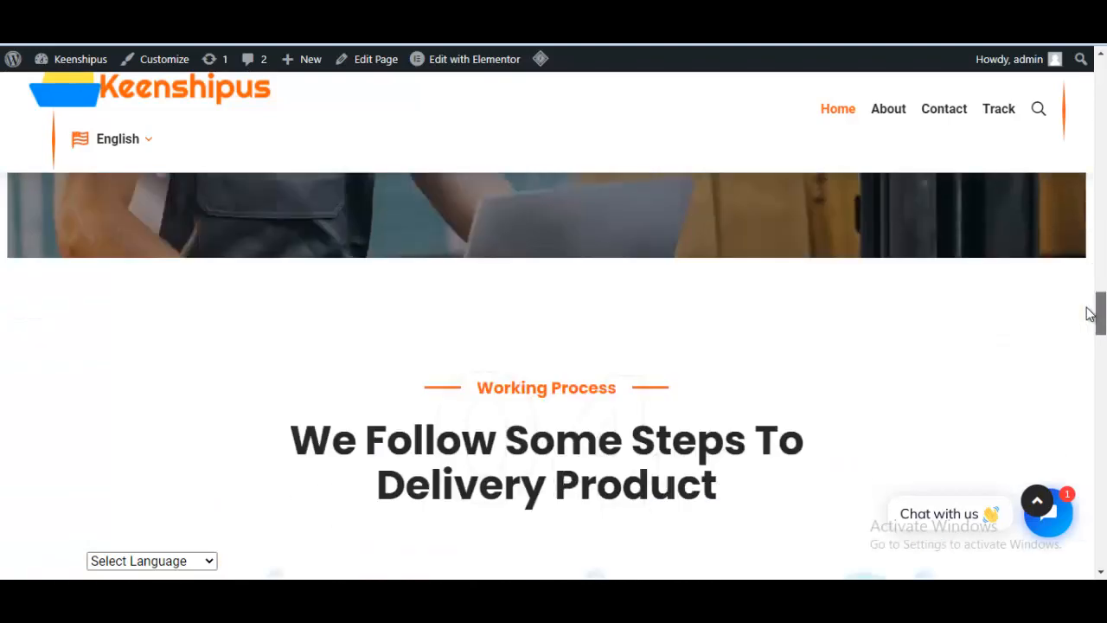